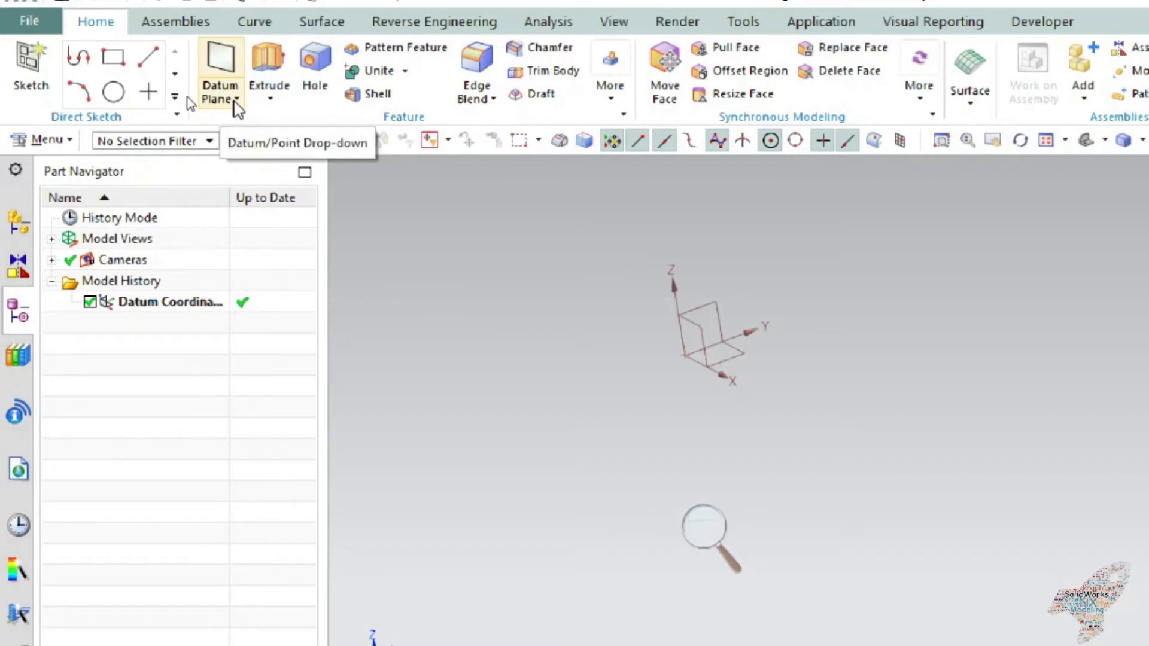
# Start a datum plane of the Inferred type from the YZ plane of the datum coordinate system
pyautogui.click(228, 57)
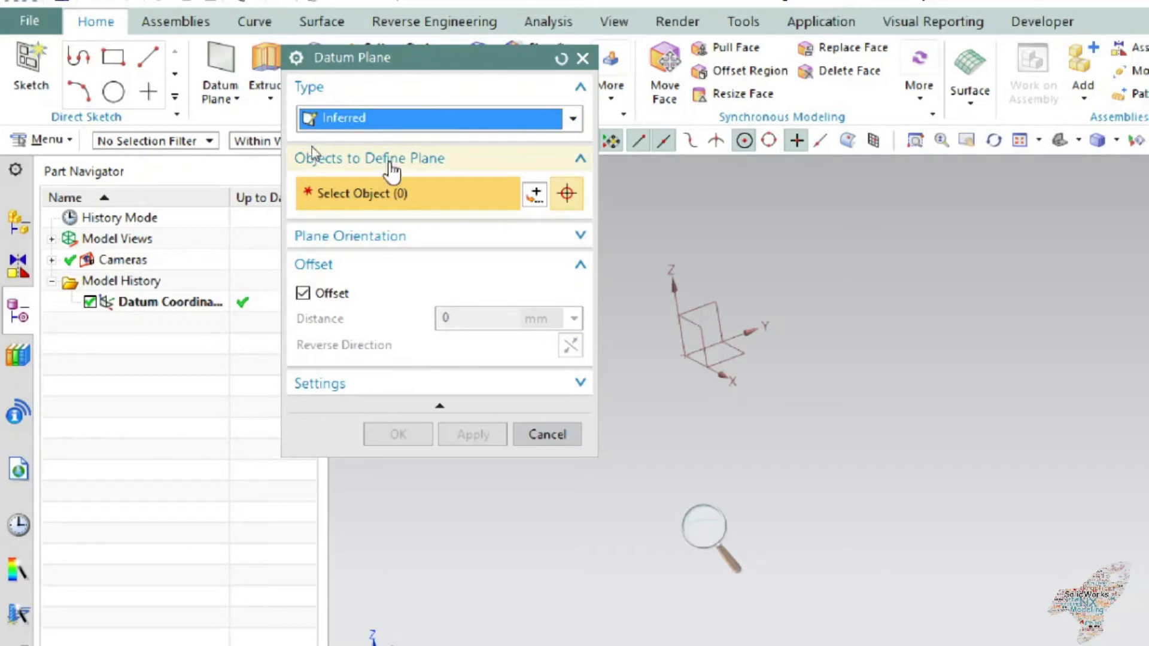
pyautogui.click(575, 118)
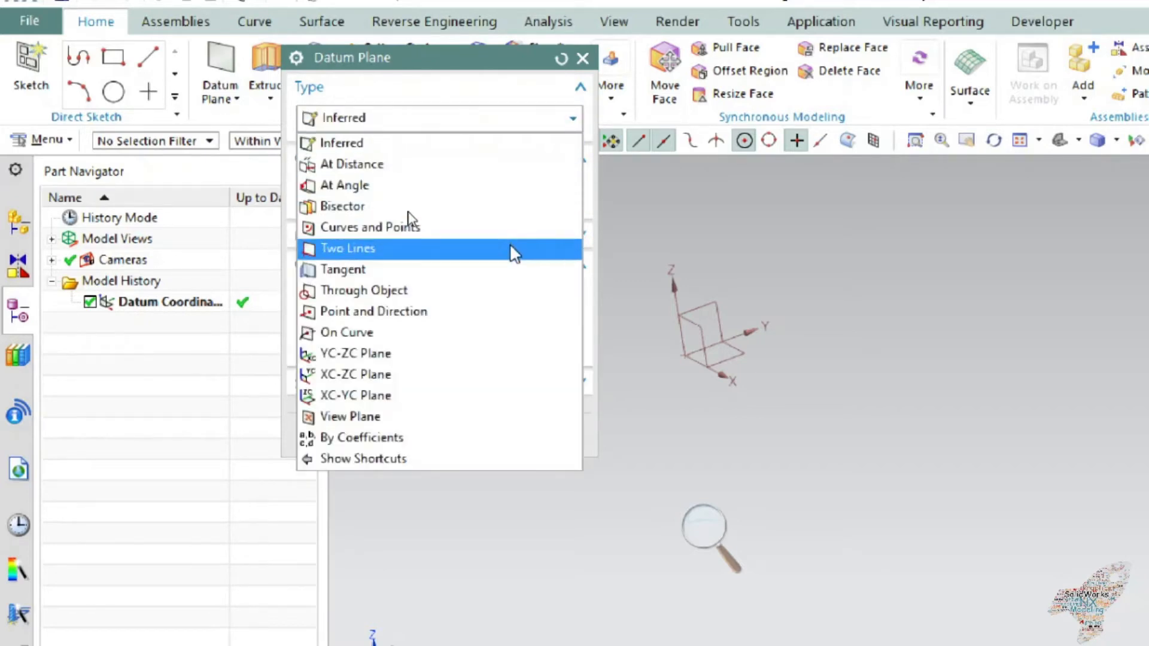
pyautogui.click(400, 94)
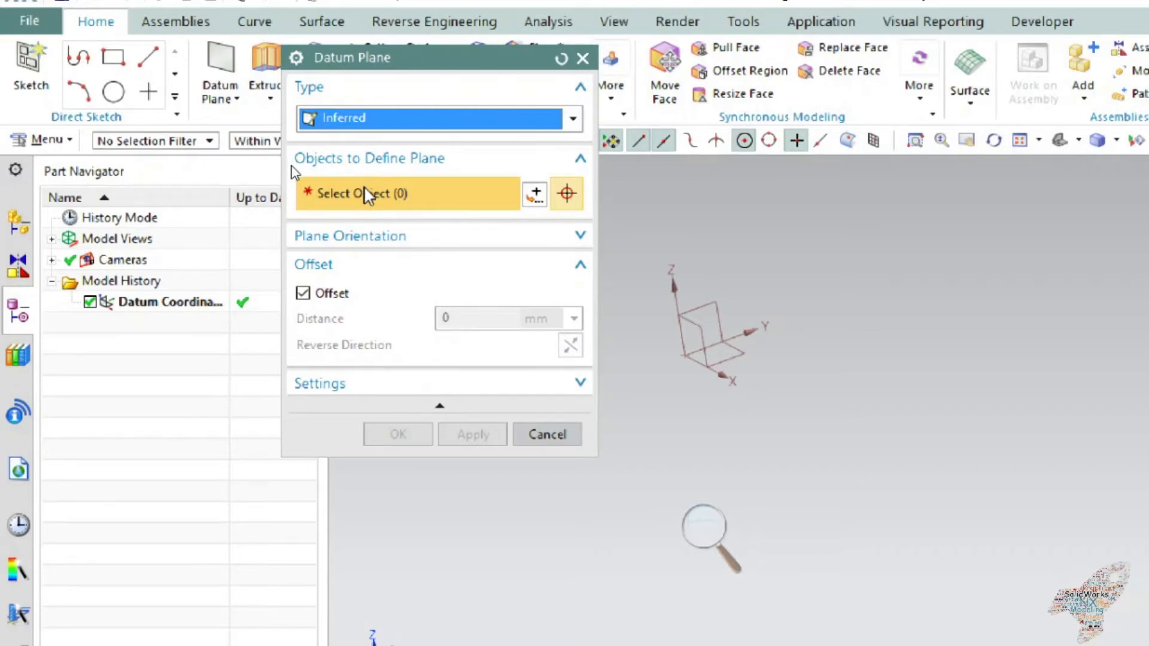
pyautogui.click(701, 312)
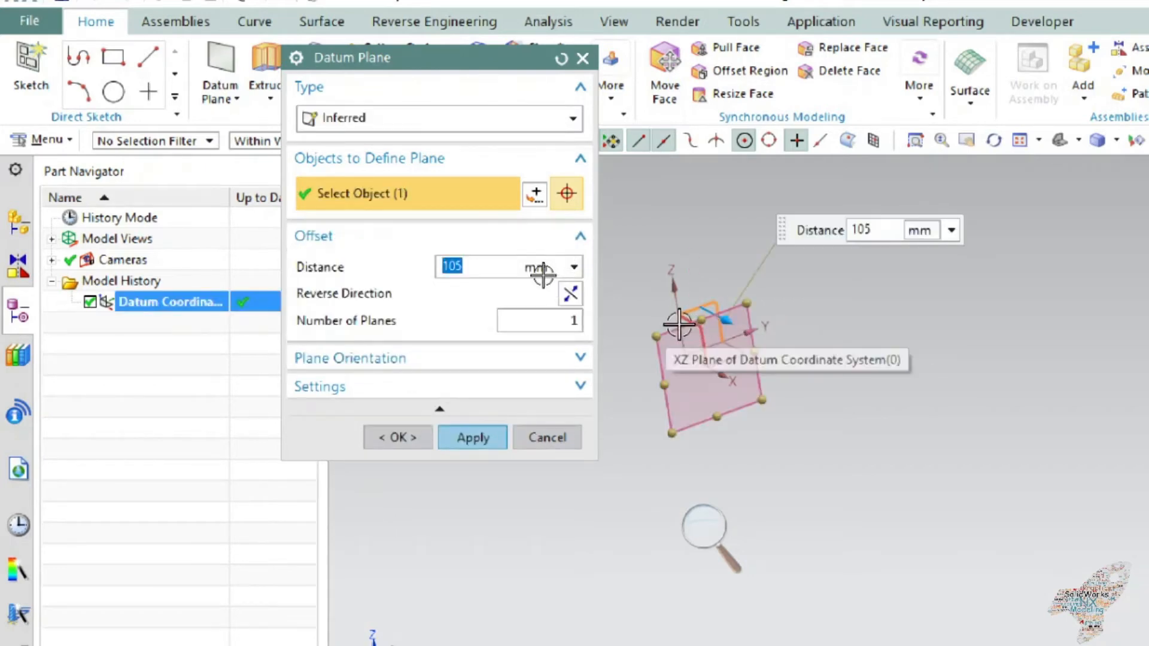
# Set the datum plane's offset distance to 200 mm and create the single plane
pyautogui.moveTo(504, 298); pyautogui.dragTo(496, 268, button='middle')
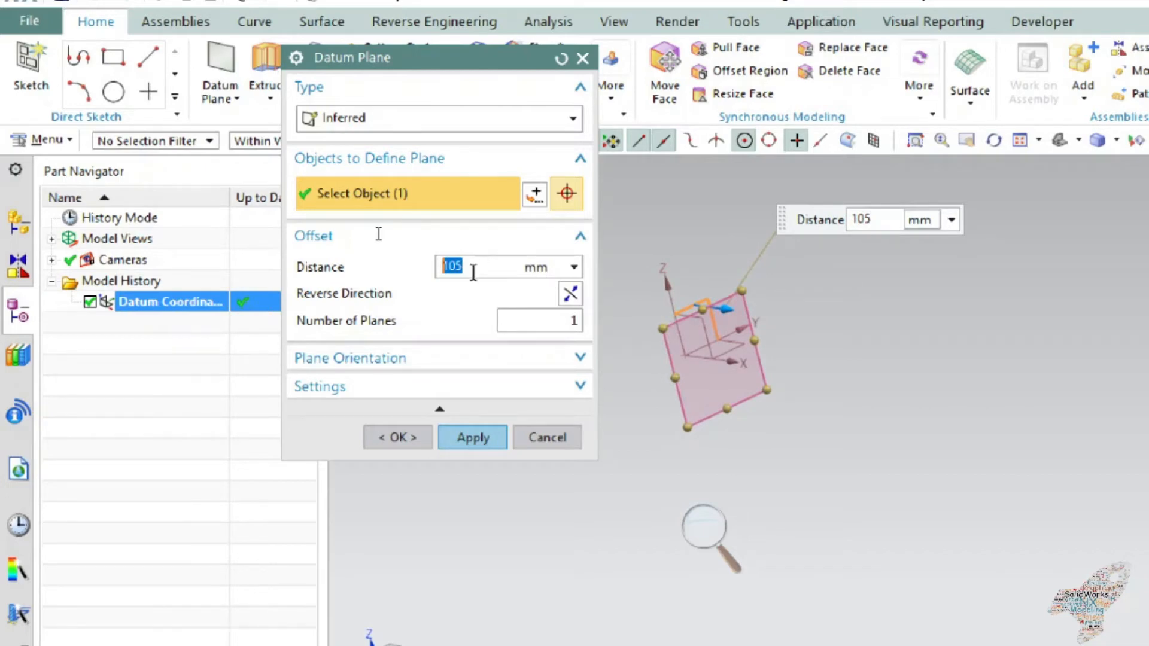
pyautogui.doubleClick(472, 271)
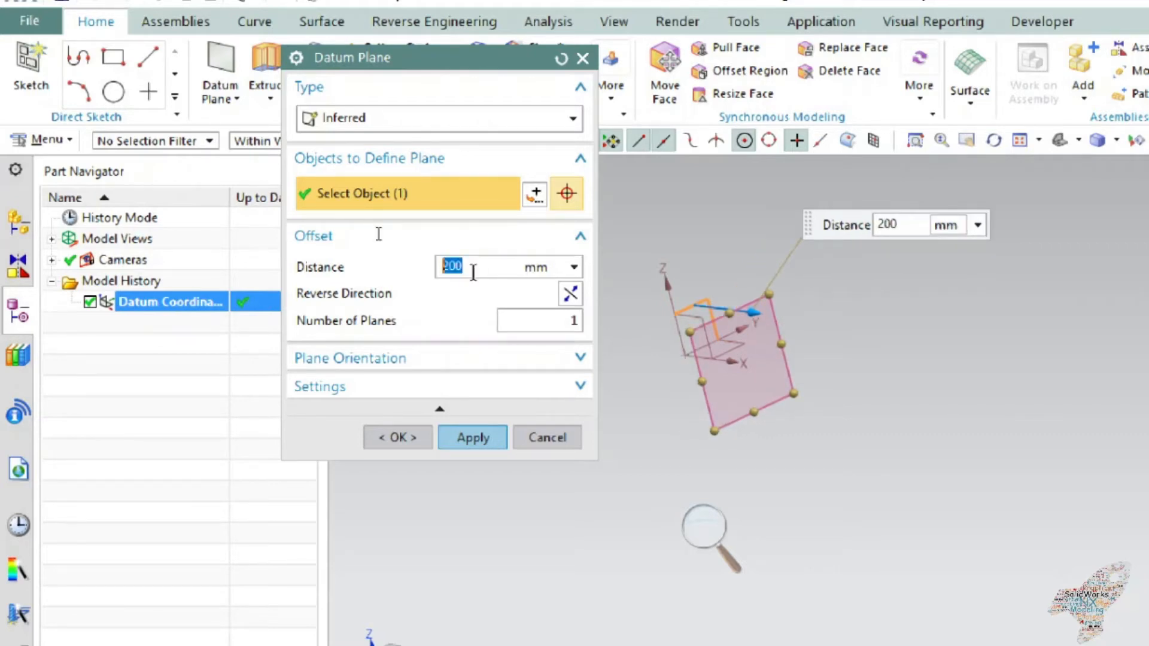
pyautogui.moveTo(650, 365); pyautogui.dragTo(616, 390, button='middle')
pyautogui.click(473, 437)
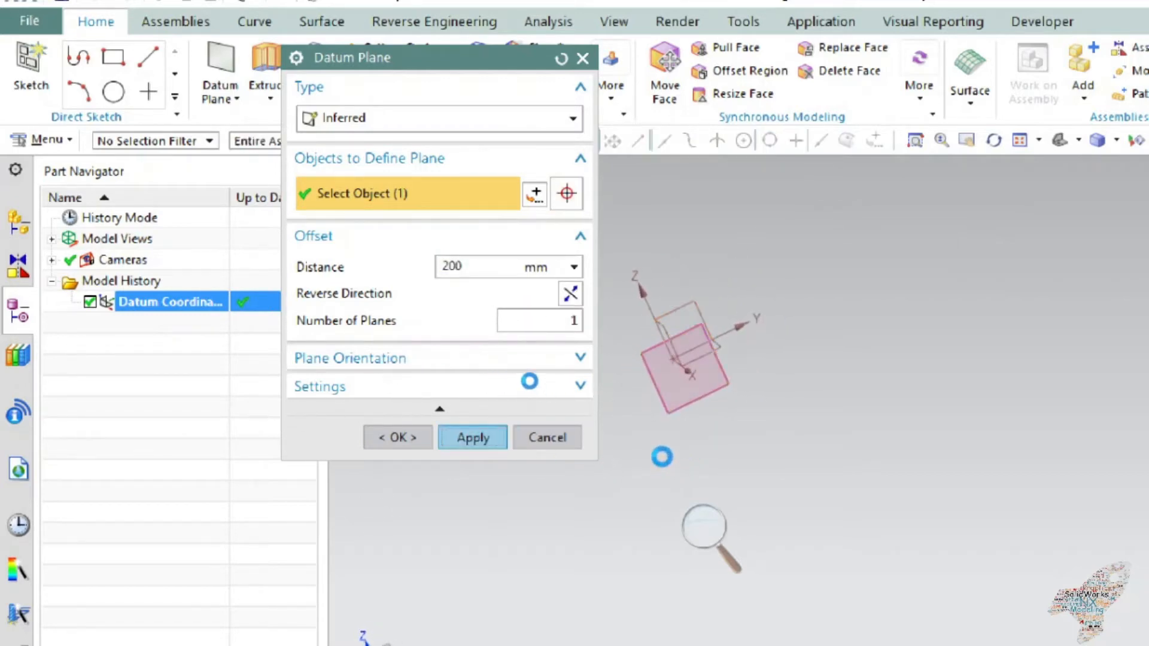
pyautogui.moveTo(652, 428); pyautogui.dragTo(694, 407, button='middle')
pyautogui.click(546, 434)
pyautogui.moveTo(585, 418); pyautogui.dragTo(643, 396, button='middle')
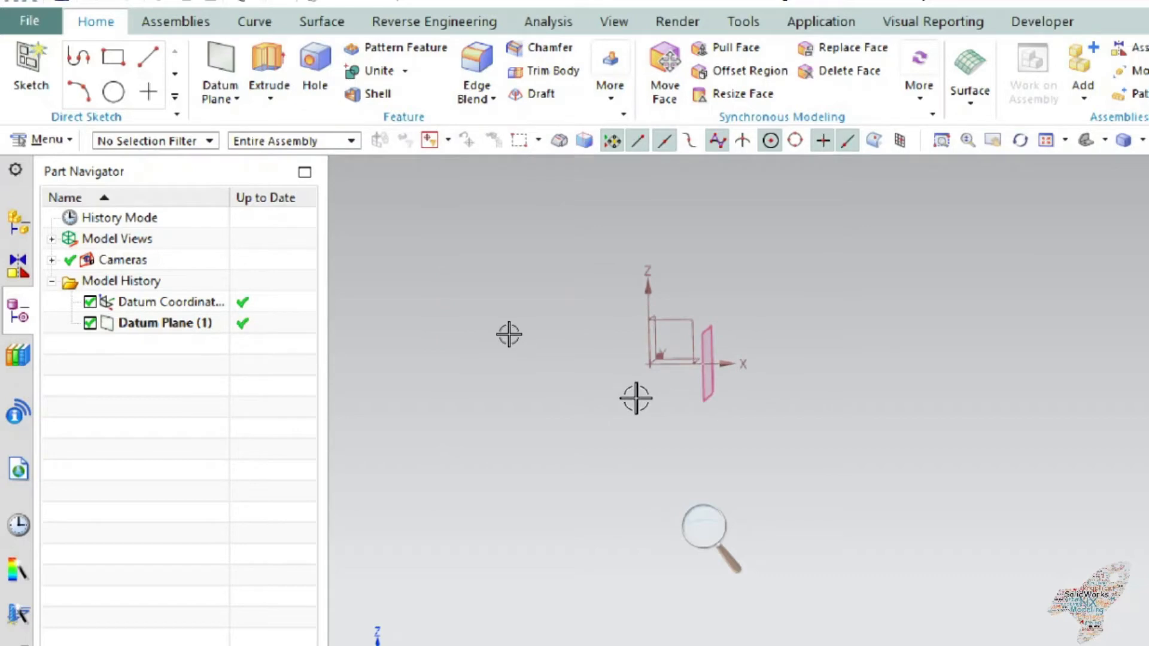
# Undo the creation of the offset datum plane
pyautogui.hotkey('ctrl', 'z')
pyautogui.moveTo(636, 397); pyautogui.dragTo(533, 449, button='middle')
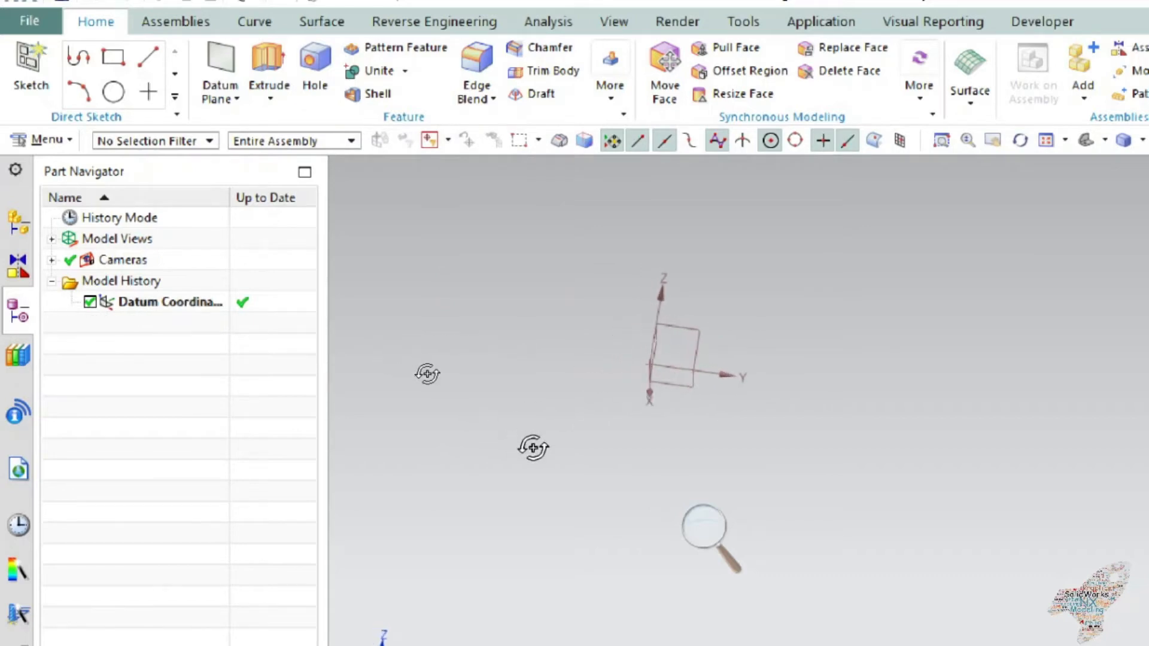
# Start an On Plane sketch on the existing YZ plane and try reversing the plane's normal direction
pyautogui.click(25, 60)
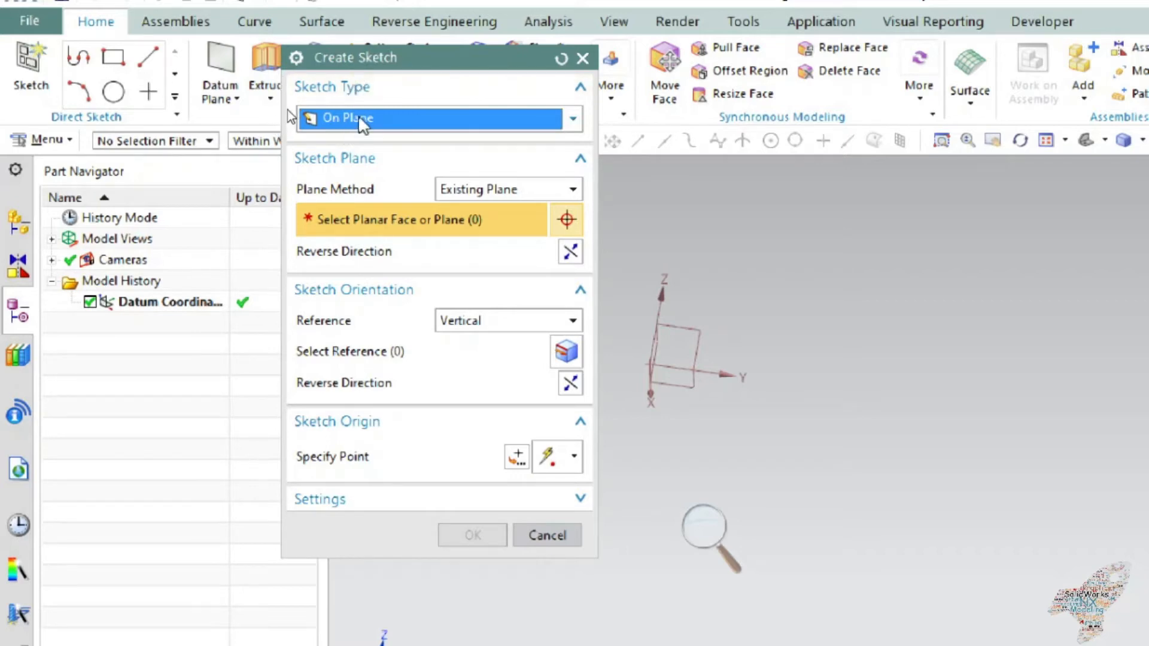
pyautogui.click(692, 355)
pyautogui.moveTo(692, 349)
pyautogui.mouseDown(button='middle')
pyautogui.moveTo(648, 329)
pyautogui.moveTo(701, 322)
pyautogui.moveTo(745, 336)
pyautogui.moveTo(742, 347)
pyautogui.mouseUp(button='middle')
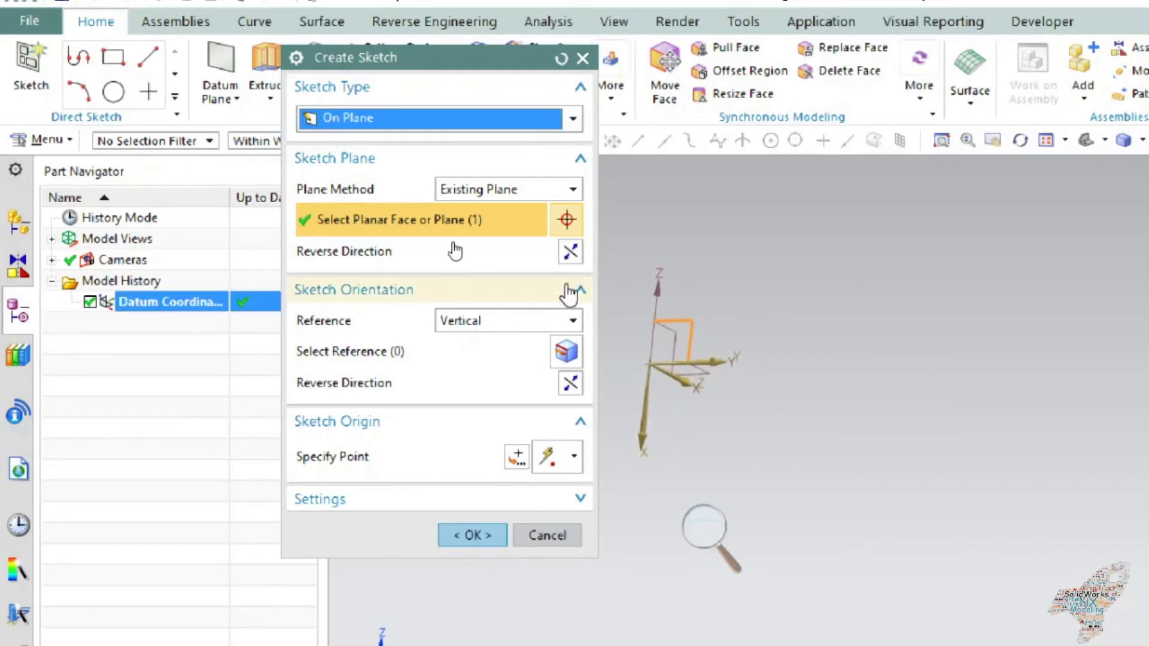
pyautogui.click(571, 254)
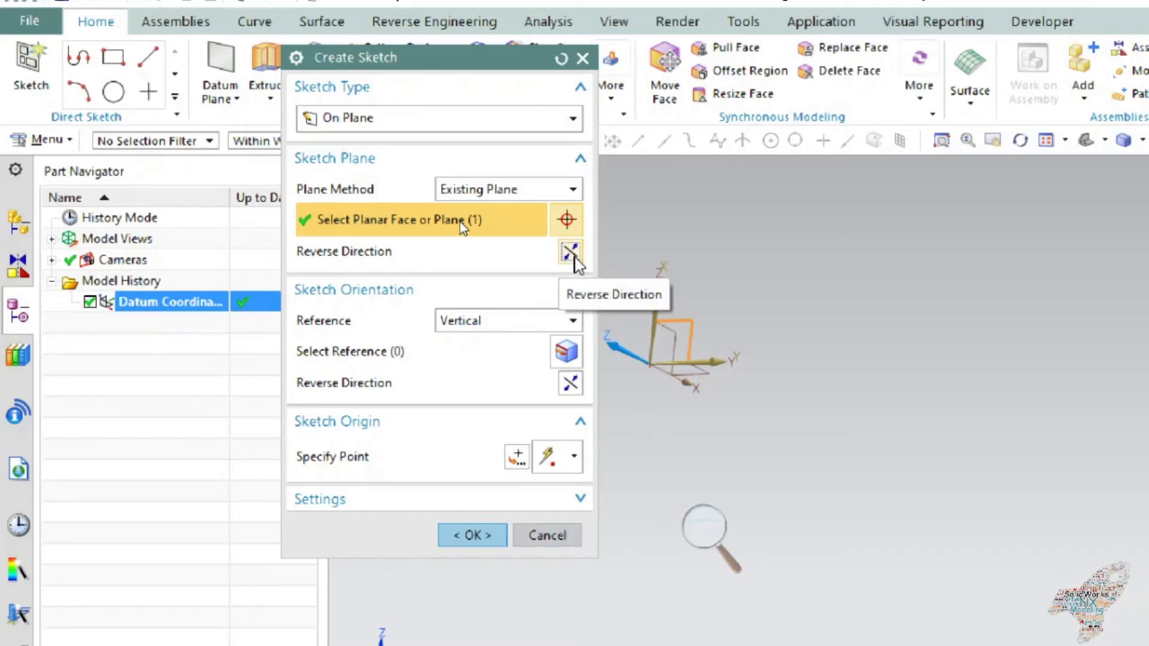
pyautogui.moveTo(690, 320)
pyautogui.mouseDown(button='middle')
pyautogui.moveTo(677, 285)
pyautogui.moveTo(703, 316)
pyautogui.mouseUp(button='middle')
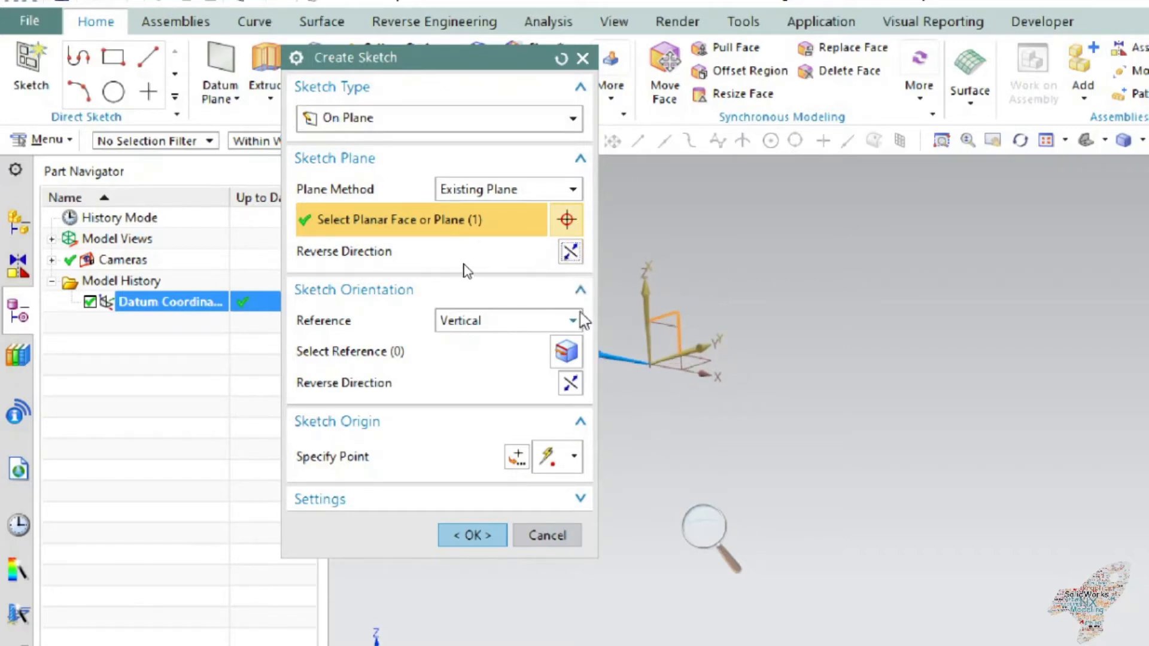
pyautogui.click(582, 254)
pyautogui.click(582, 254)
pyautogui.moveTo(636, 255)
pyautogui.mouseDown(button='middle')
pyautogui.moveTo(684, 246)
pyautogui.moveTo(656, 259)
pyautogui.mouseUp(button='middle')
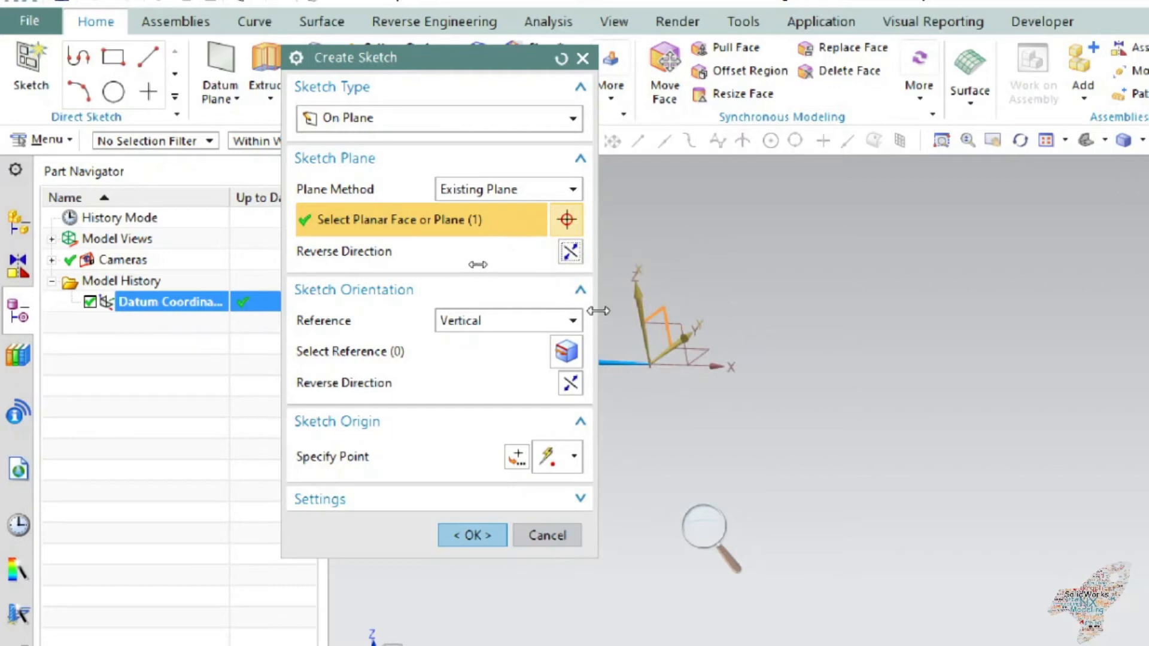
# Set the sketch orientation reference to Horizontal, reverse the plane direction to point along +X, and create the sketch
pyautogui.click(573, 321)
pyautogui.click(520, 339)
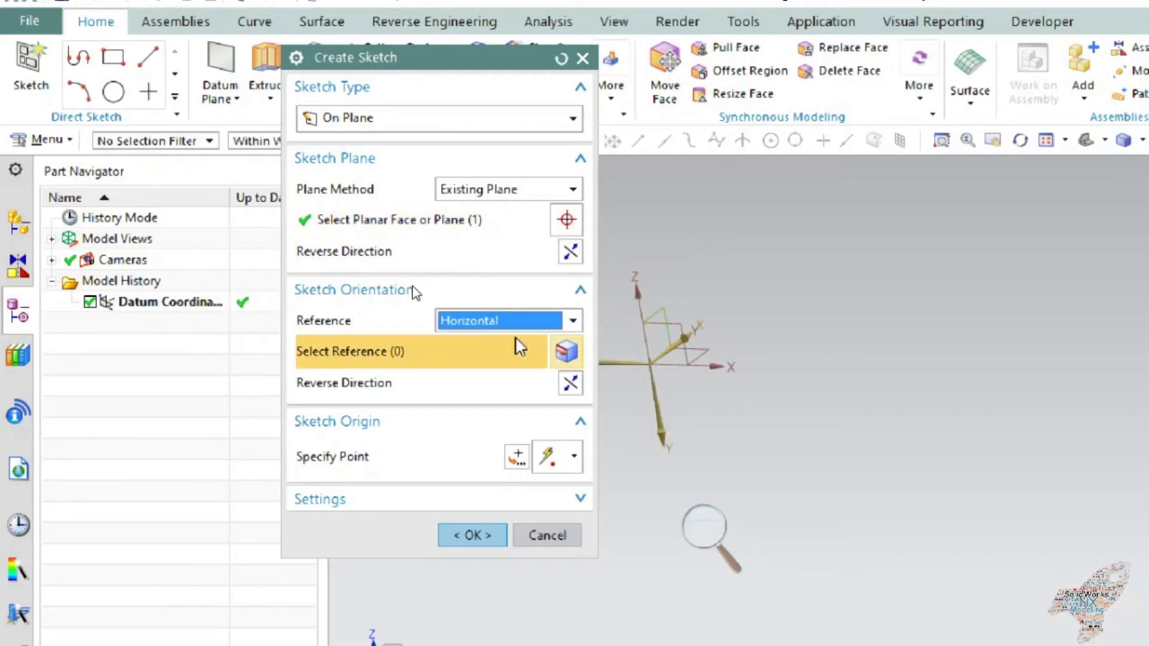
pyautogui.click(575, 255)
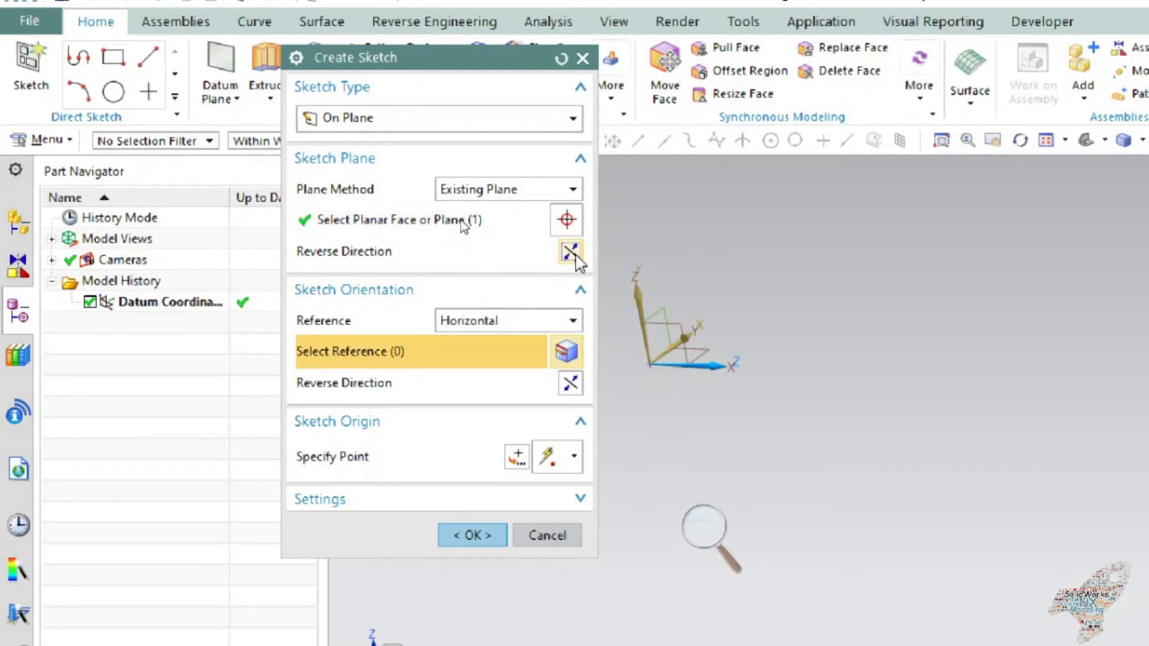
pyautogui.moveTo(636, 420)
pyautogui.mouseDown(button='middle')
pyautogui.moveTo(558, 407)
pyautogui.moveTo(623, 419)
pyautogui.moveTo(605, 415)
pyautogui.mouseUp(button='middle')
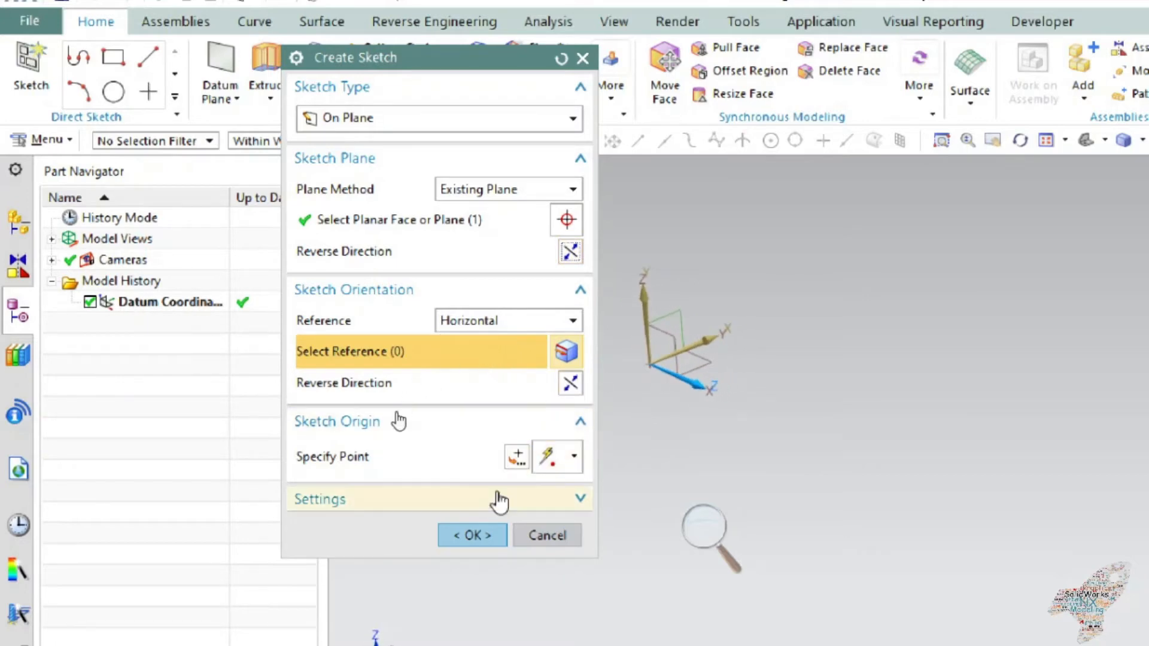
pyautogui.click(477, 534)
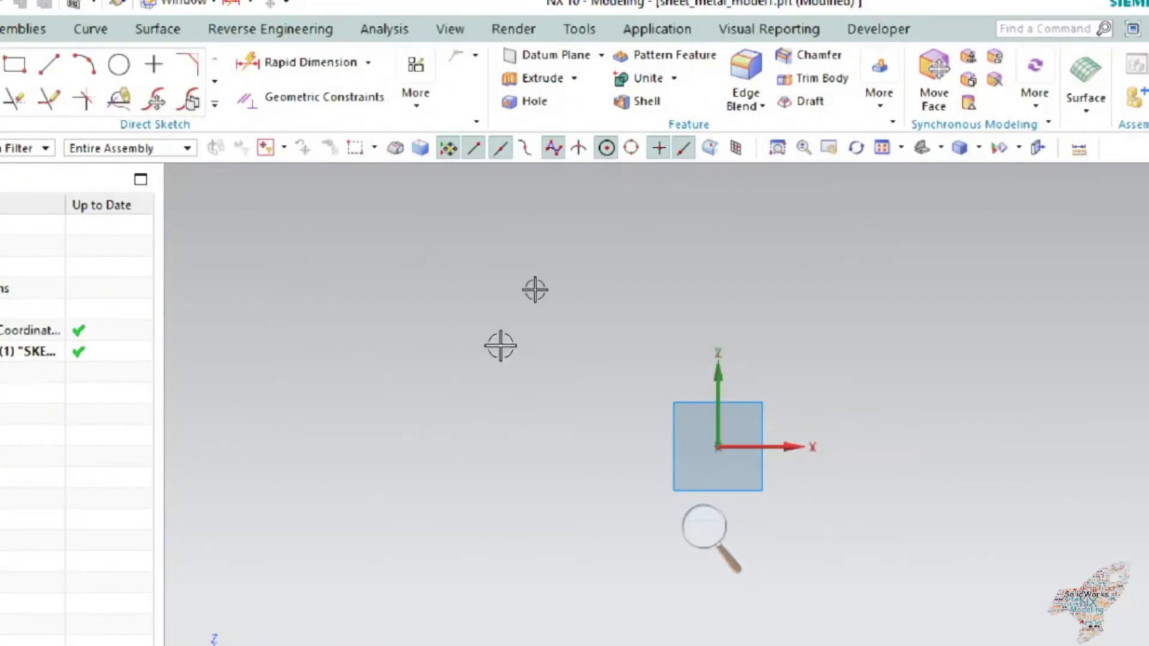
# Draw a From Center rectangle about 1180 mm wide and 905 mm high, centred on the sketch origin
pyautogui.click(44, 72)
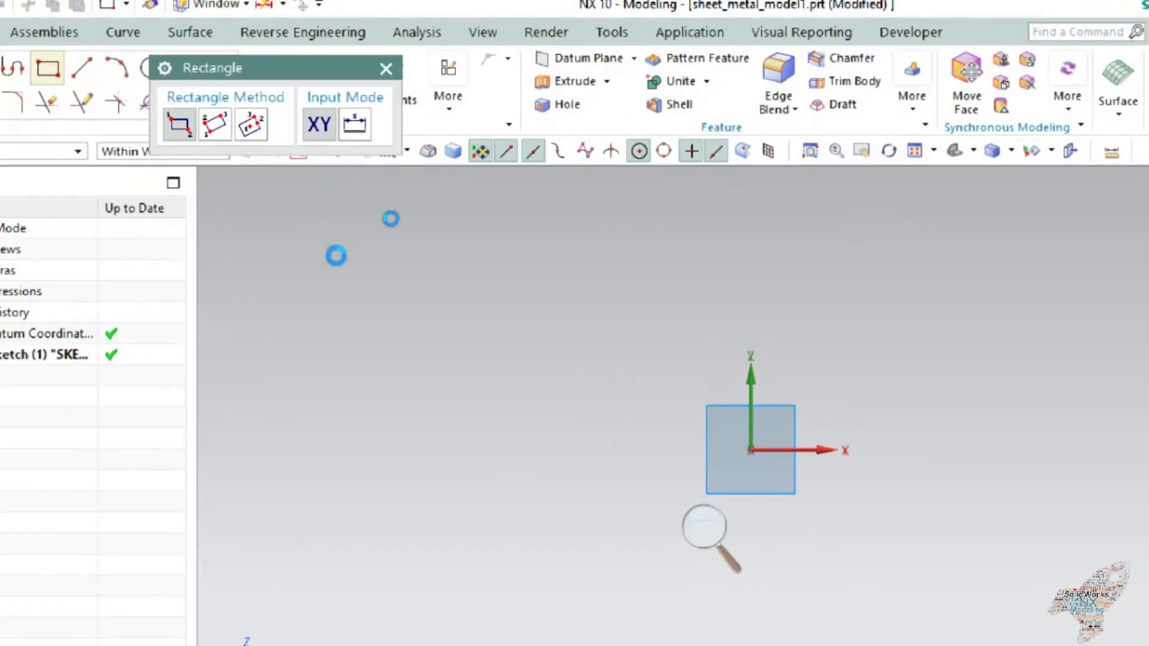
pyautogui.click(251, 124)
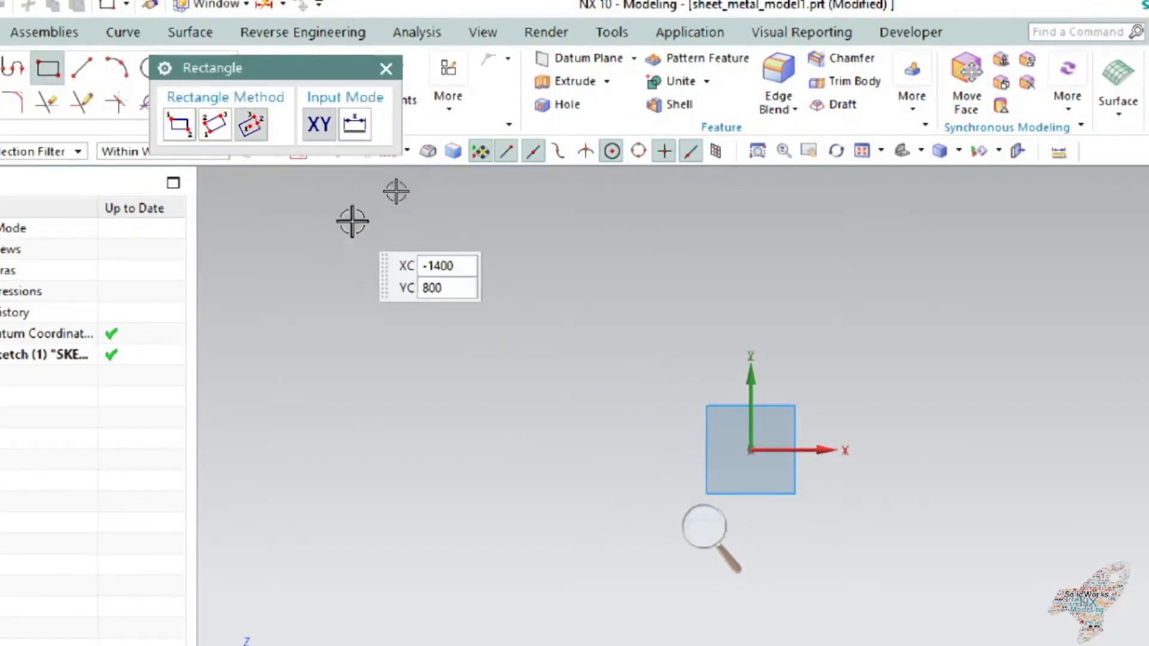
pyautogui.click(749, 450)
pyautogui.click(565, 318)
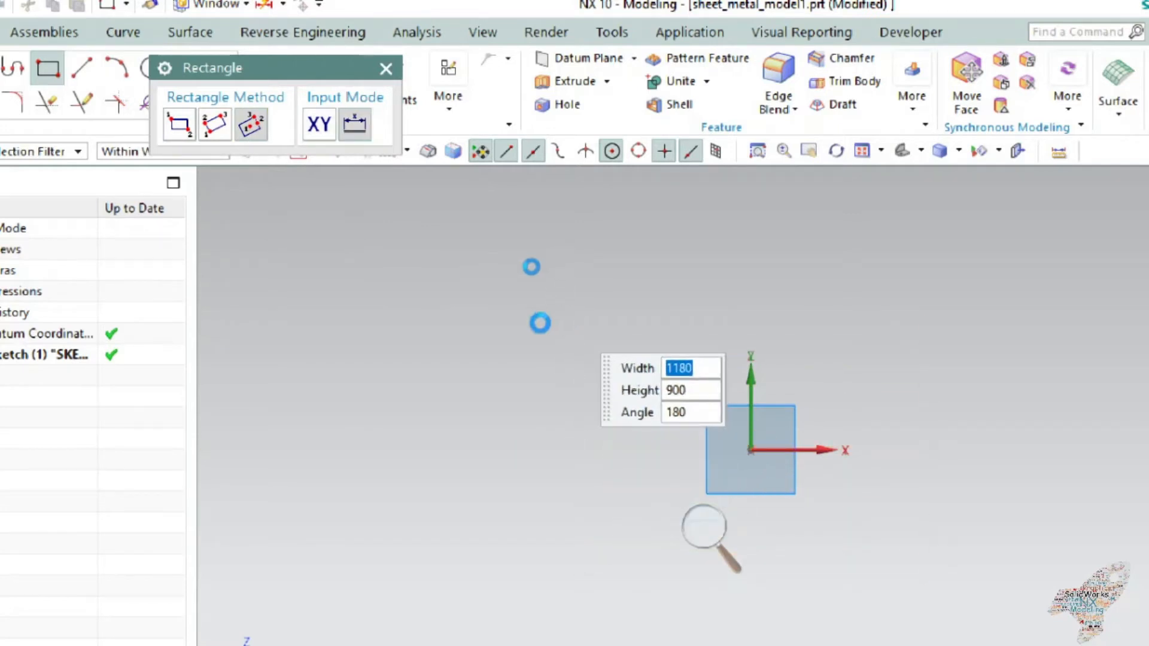
pyautogui.click(386, 70)
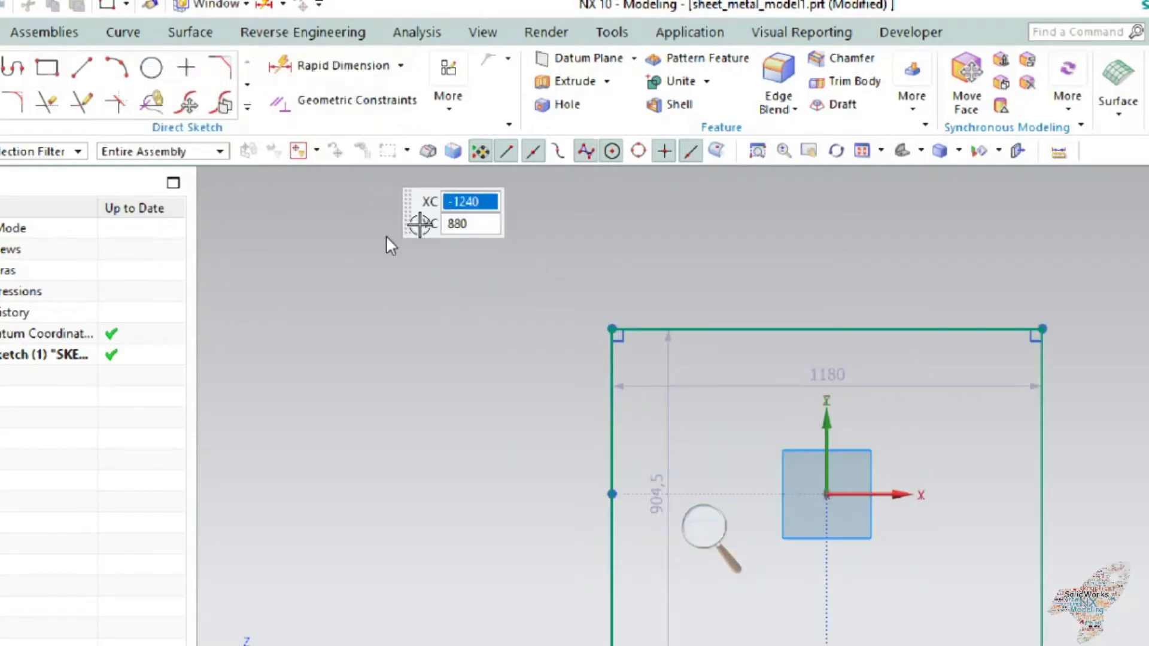
pyautogui.scroll(-3, 443, 358)
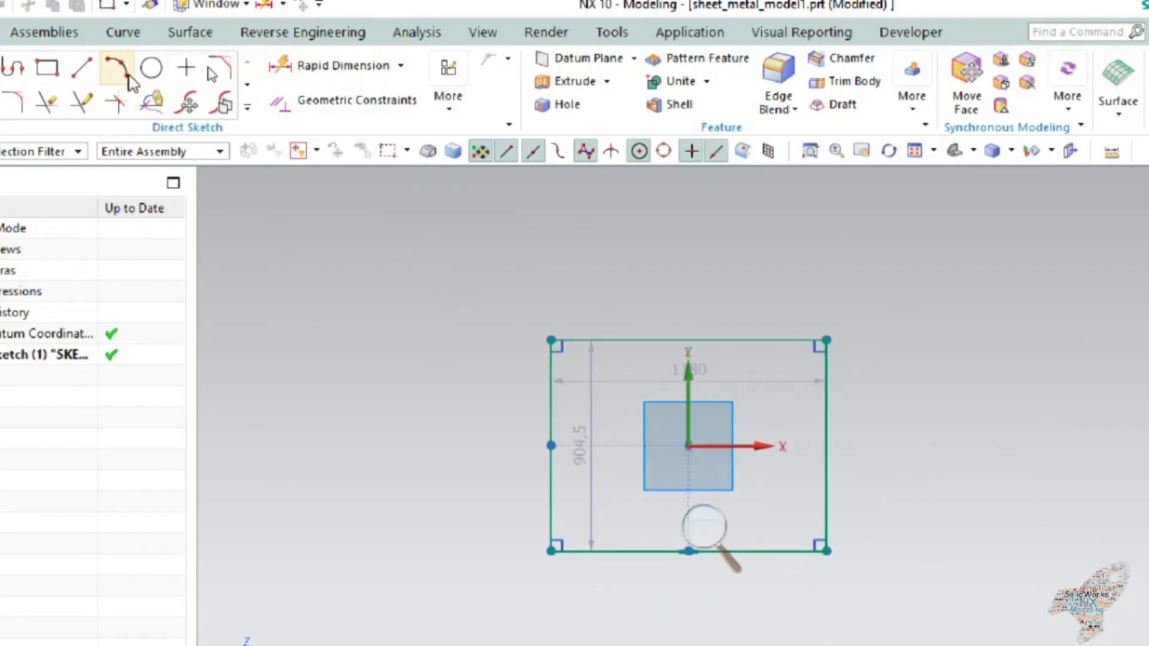
# Draw a circle centred on the sketch origin that fits inside the rectangle
pyautogui.click(151, 68)
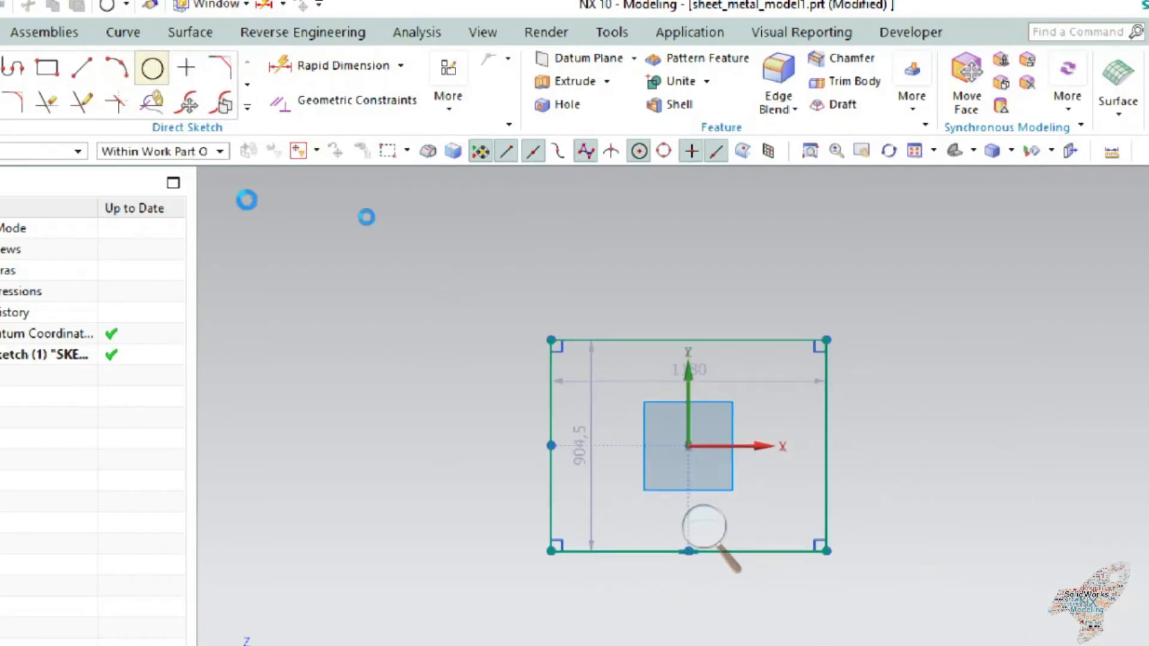
pyautogui.click(688, 446)
pyautogui.click(727, 506)
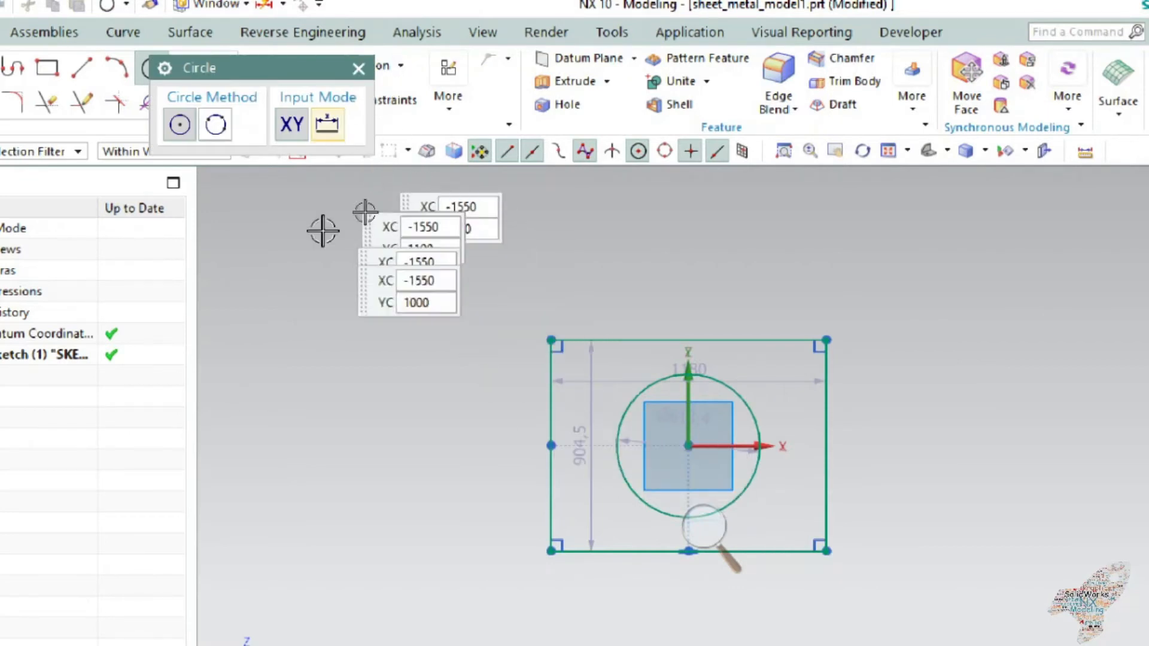
pyautogui.click(358, 68)
pyautogui.click(344, 65)
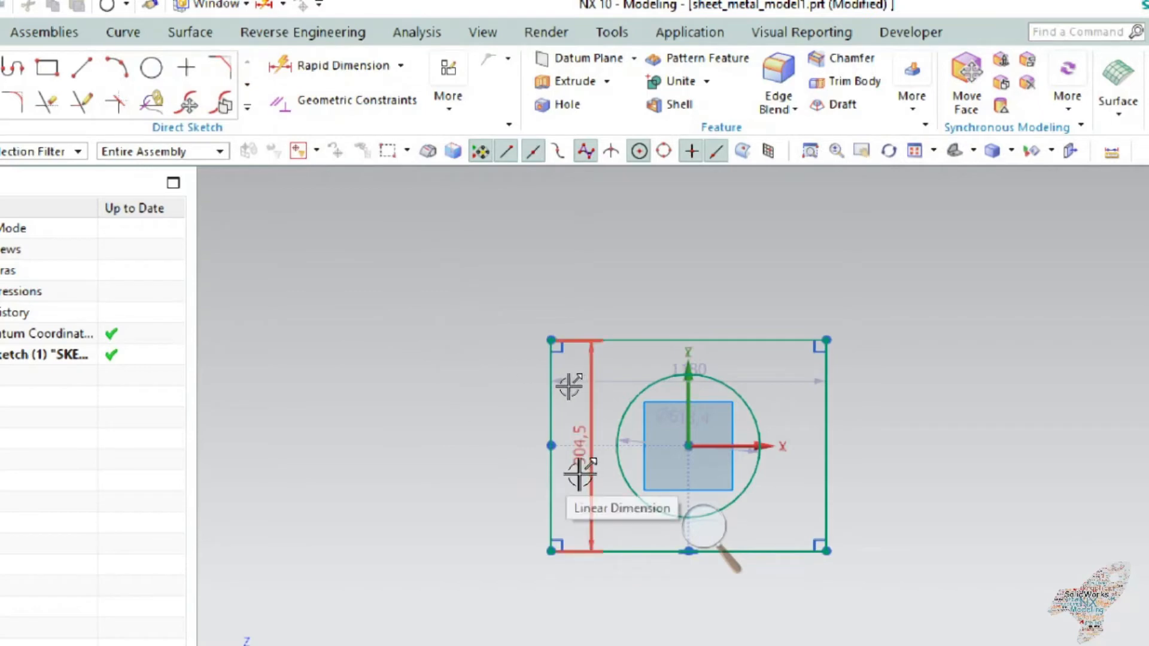
# Undo the circle, the rectangle and the sketch itself, leaving only the datum coordinate system
pyautogui.hotkey('ctrl', 'z')
pyautogui.hotkey('ctrl', 'z')
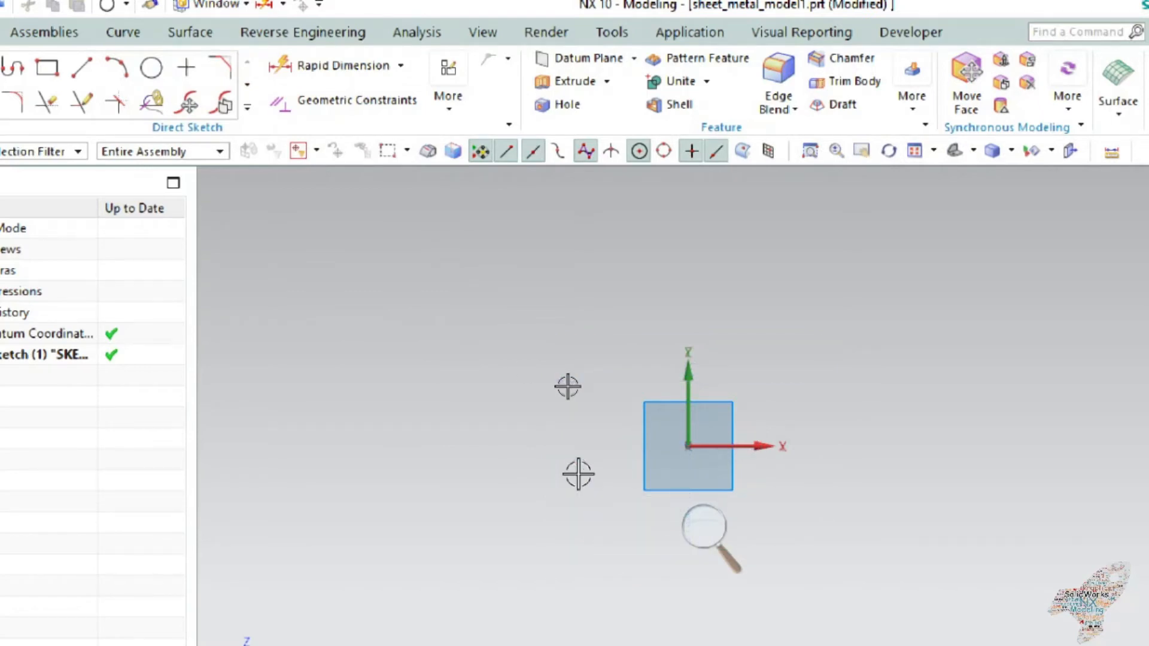
pyautogui.hotkey('ctrl', 'z')
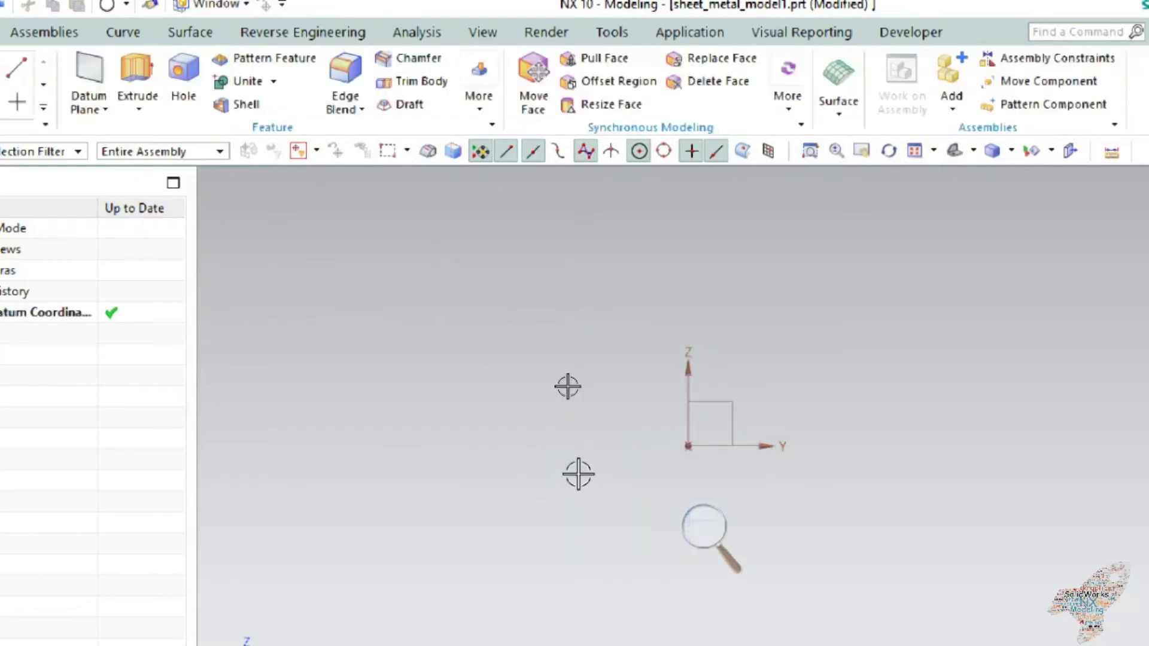
# Create an Inferred datum axis from the XY and XZ planes of the datum coordinate system
pyautogui.click(101, 115)
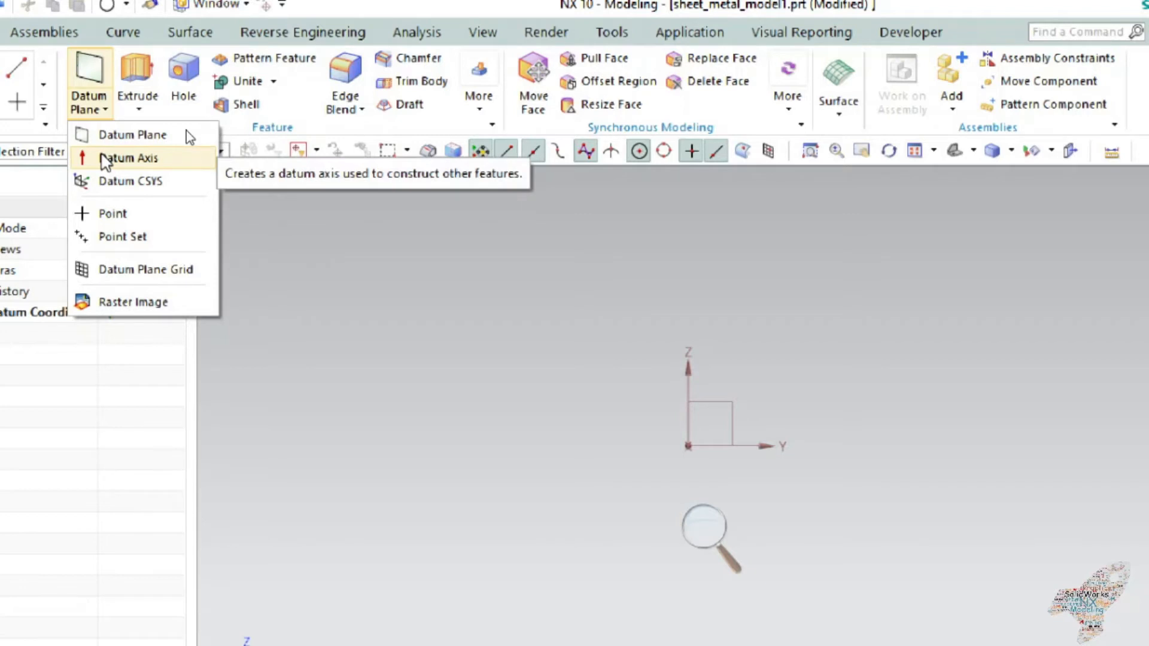
pyautogui.click(106, 160)
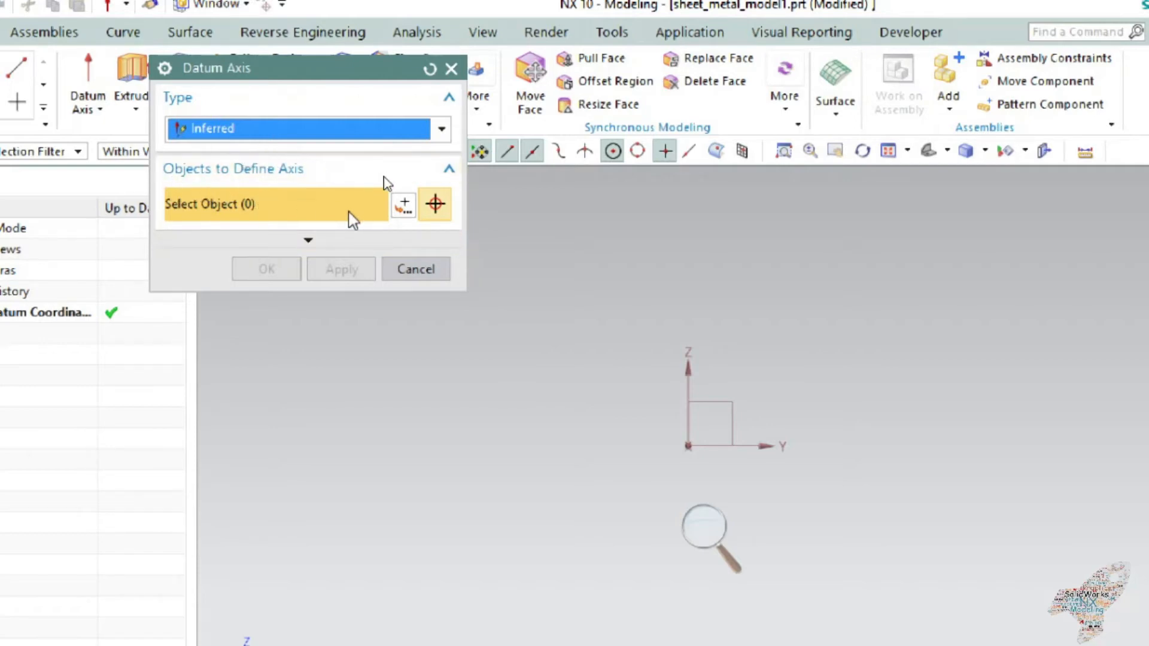
pyautogui.moveTo(641, 402); pyautogui.dragTo(666, 405, button='middle')
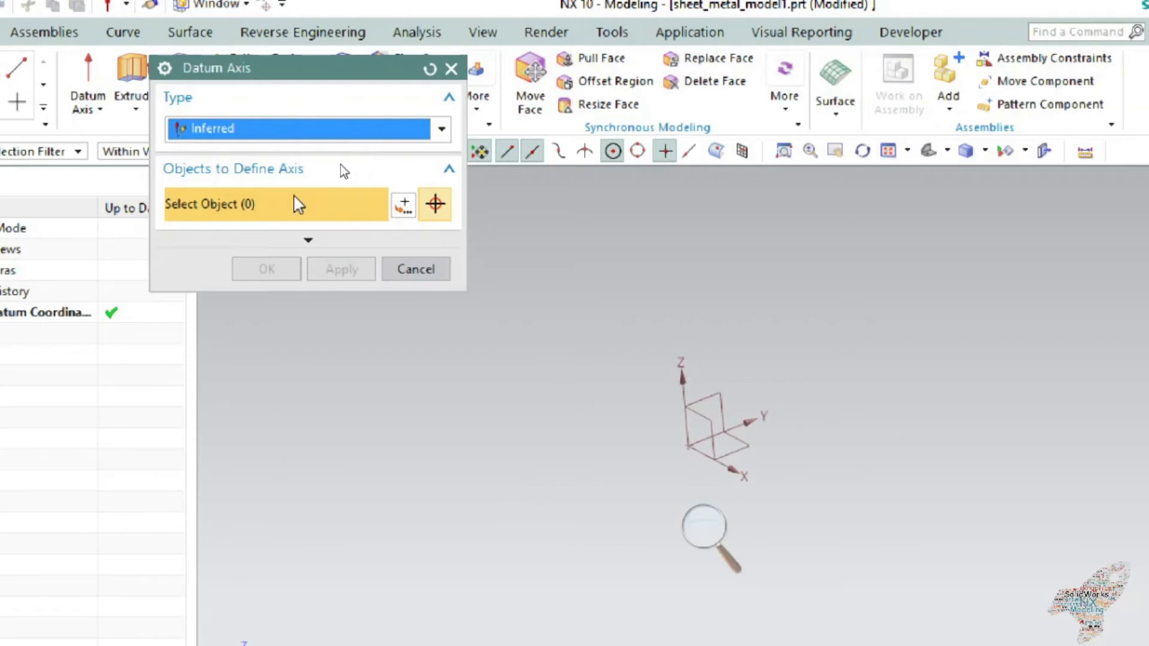
pyautogui.moveTo(660, 407)
pyautogui.mouseDown(button='middle')
pyautogui.moveTo(618, 390)
pyautogui.moveTo(648, 411)
pyautogui.mouseUp(button='middle')
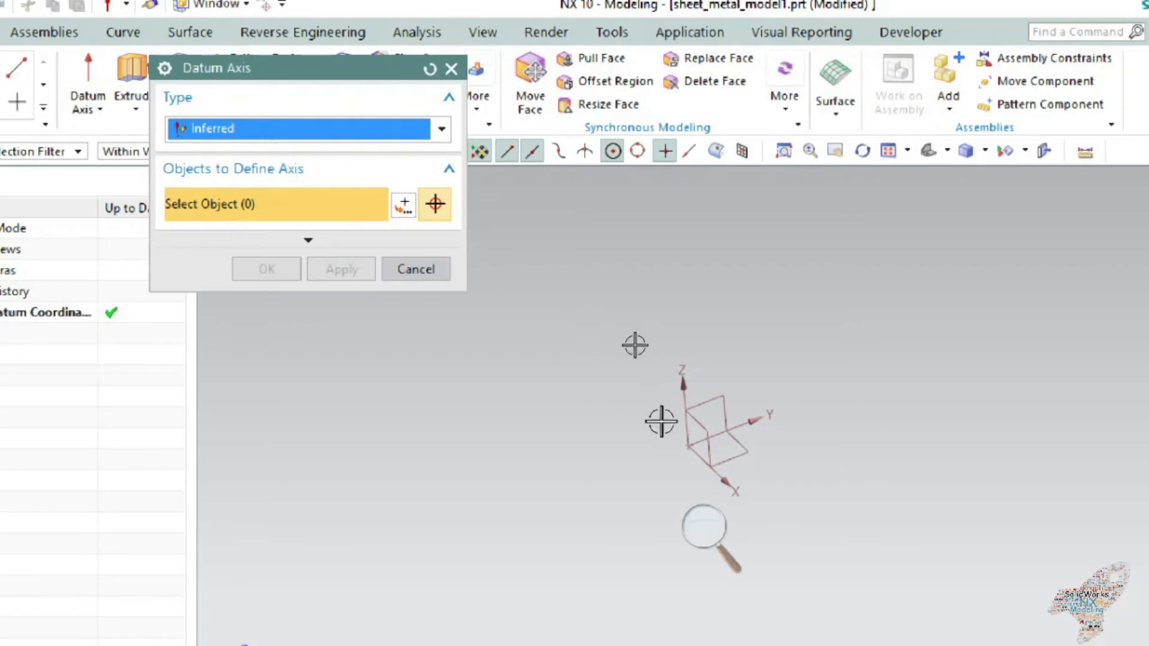
pyautogui.click(742, 447)
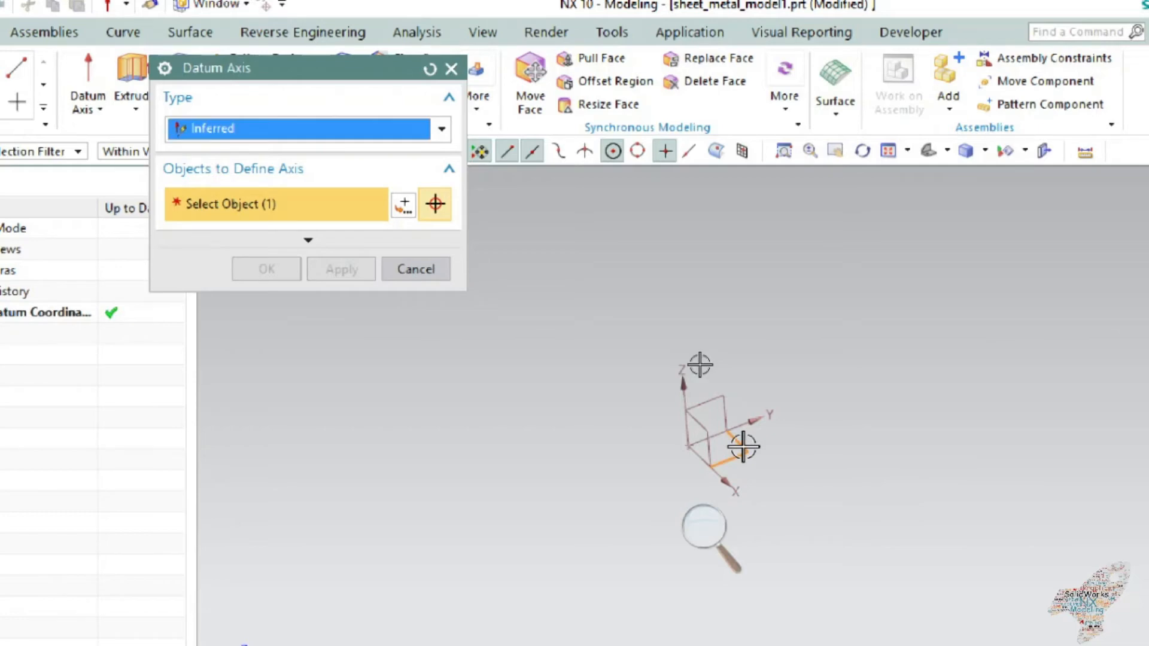
pyautogui.click(711, 443)
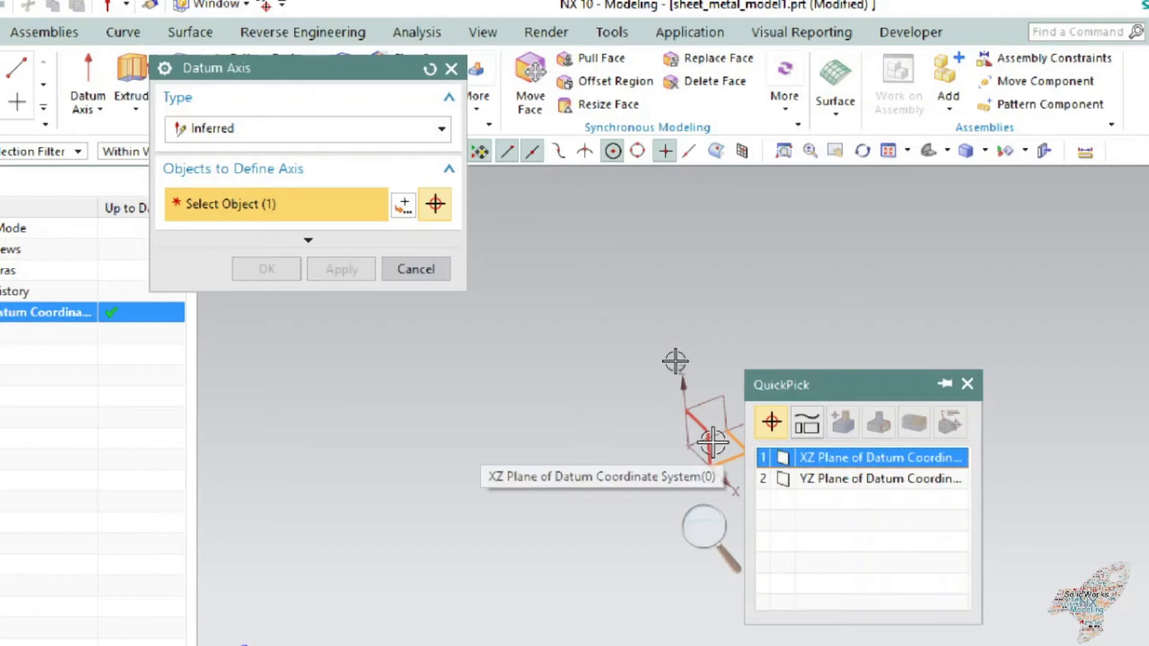
pyautogui.click(803, 455)
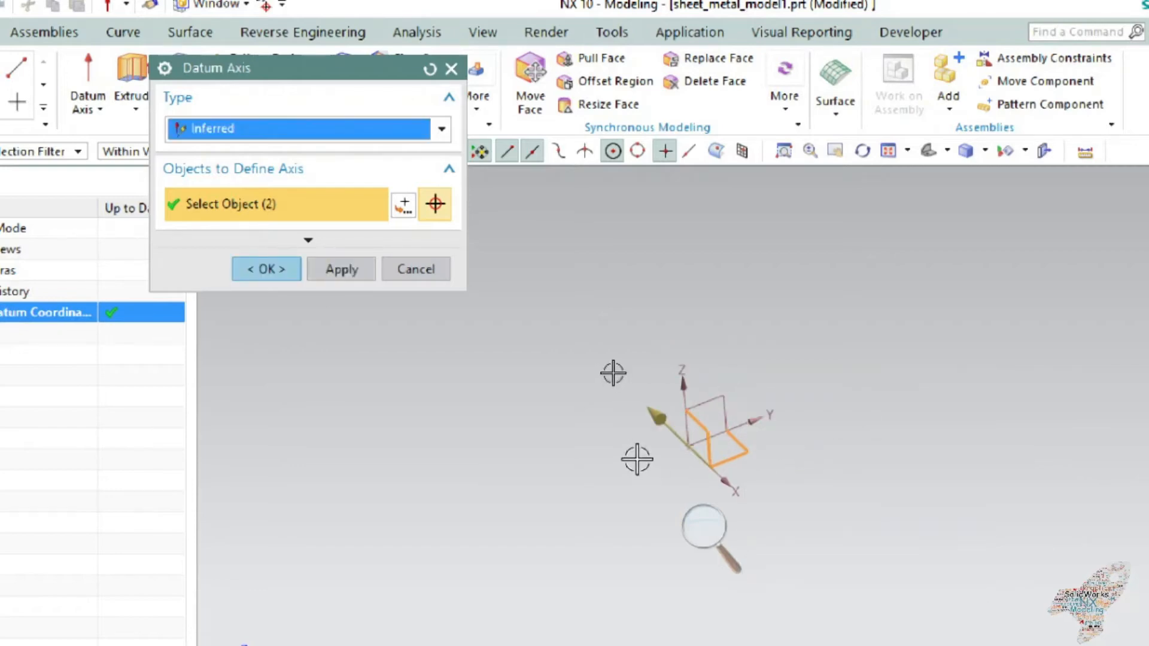
pyautogui.click(343, 275)
pyautogui.moveTo(569, 448); pyautogui.dragTo(592, 440, button='middle')
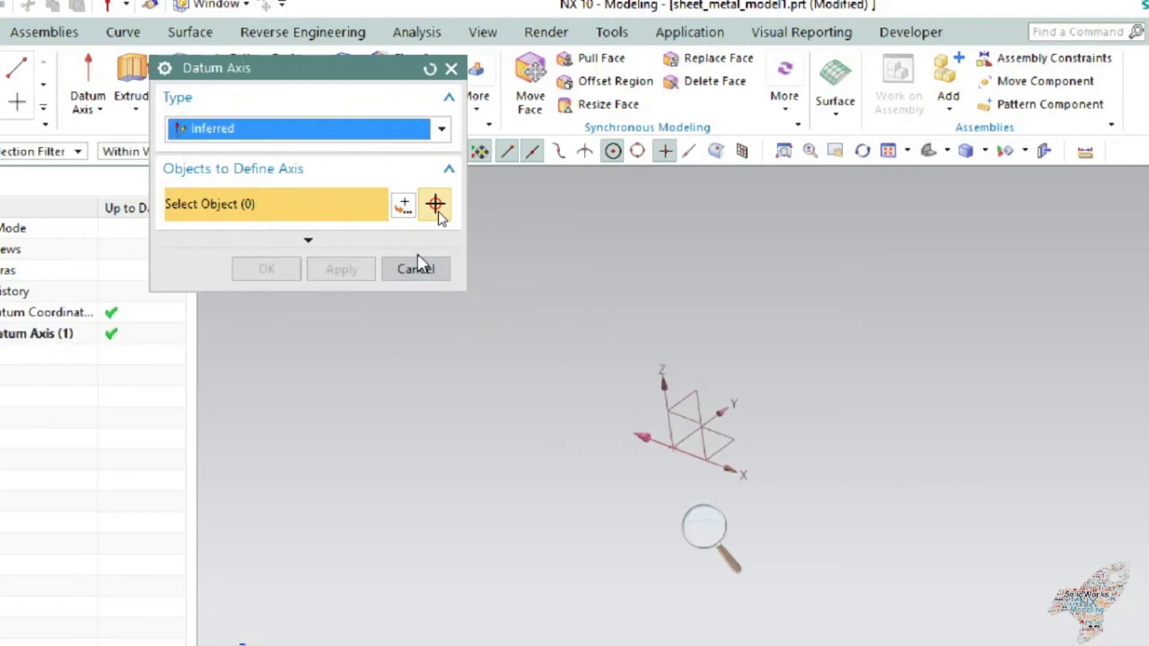
pyautogui.moveTo(523, 341); pyautogui.dragTo(607, 362, button='middle')
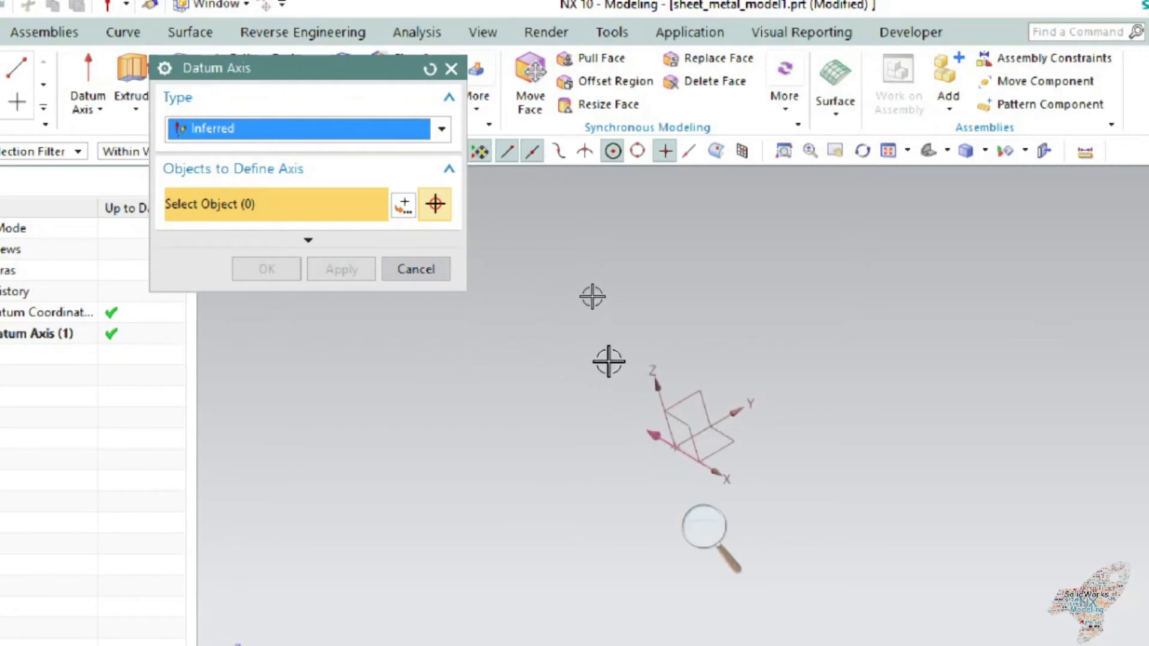
pyautogui.click(430, 275)
pyautogui.moveTo(587, 479)
pyautogui.mouseDown(button='middle')
pyautogui.moveTo(605, 466)
pyautogui.moveTo(549, 485)
pyautogui.moveTo(608, 482)
pyautogui.moveTo(571, 489)
pyautogui.mouseUp(button='middle')
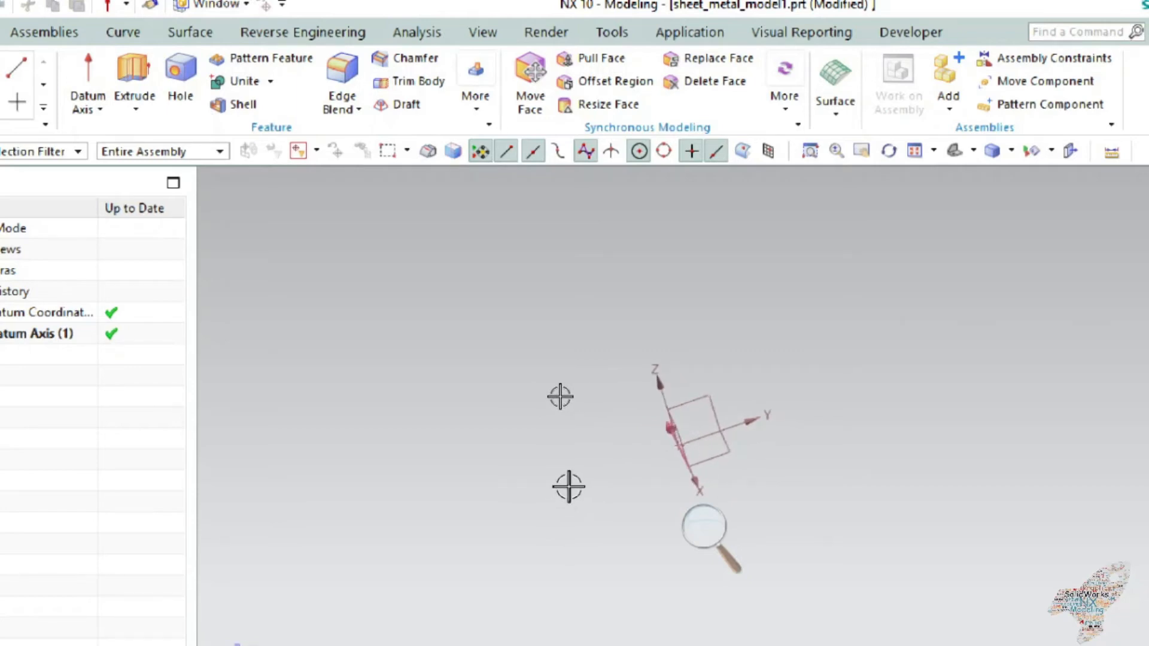
pyautogui.click(126, 110)
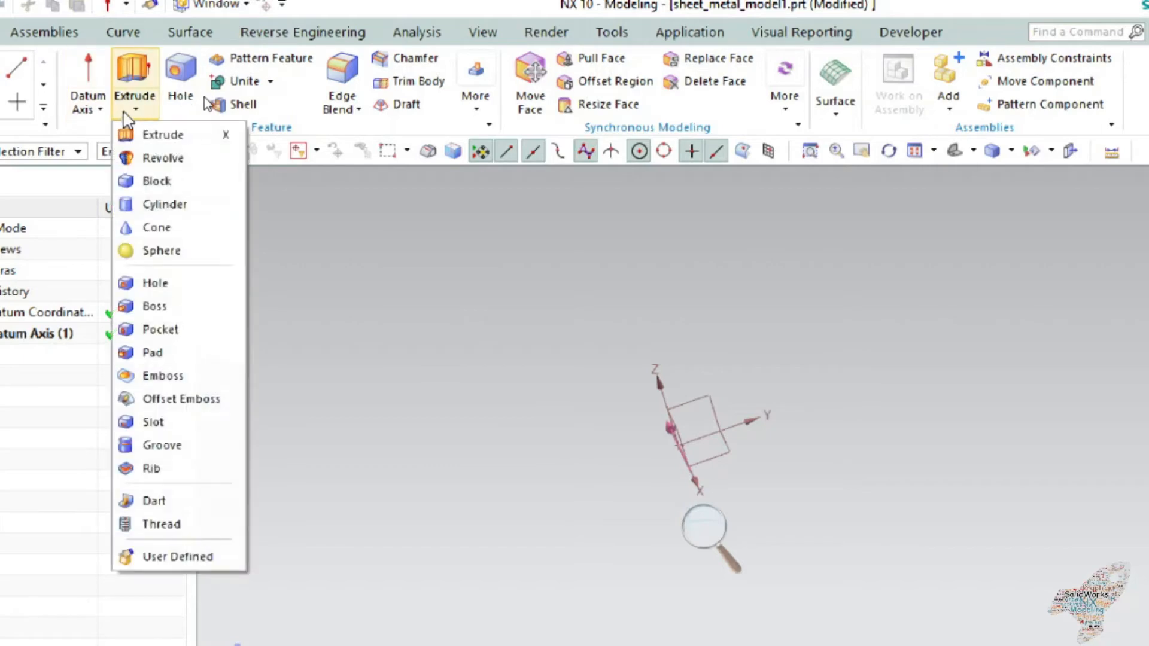
pyautogui.click(459, 292)
# Undo the creation of the datum axis
pyautogui.moveTo(536, 368); pyautogui.dragTo(578, 359, button='middle')
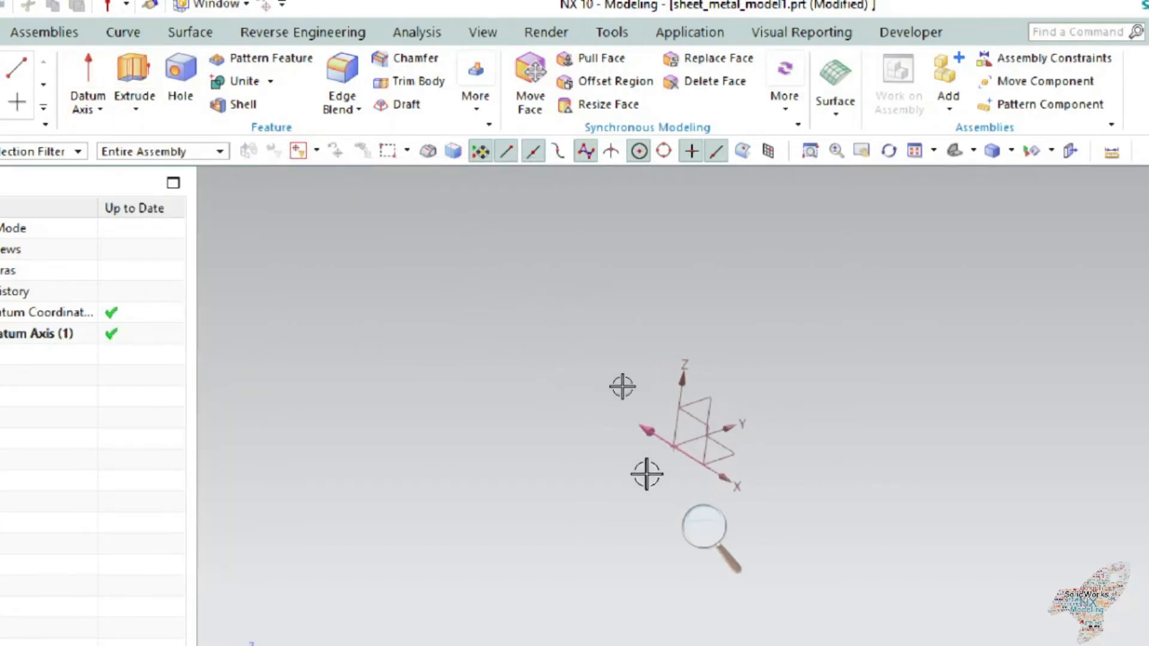
pyautogui.scroll(1, 609, 451)
pyautogui.moveTo(659, 459)
pyautogui.mouseDown(button='middle')
pyautogui.moveTo(618, 443)
pyautogui.moveTo(668, 441)
pyautogui.moveTo(608, 464)
pyautogui.moveTo(611, 446)
pyautogui.moveTo(646, 467)
pyautogui.mouseUp(button='middle')
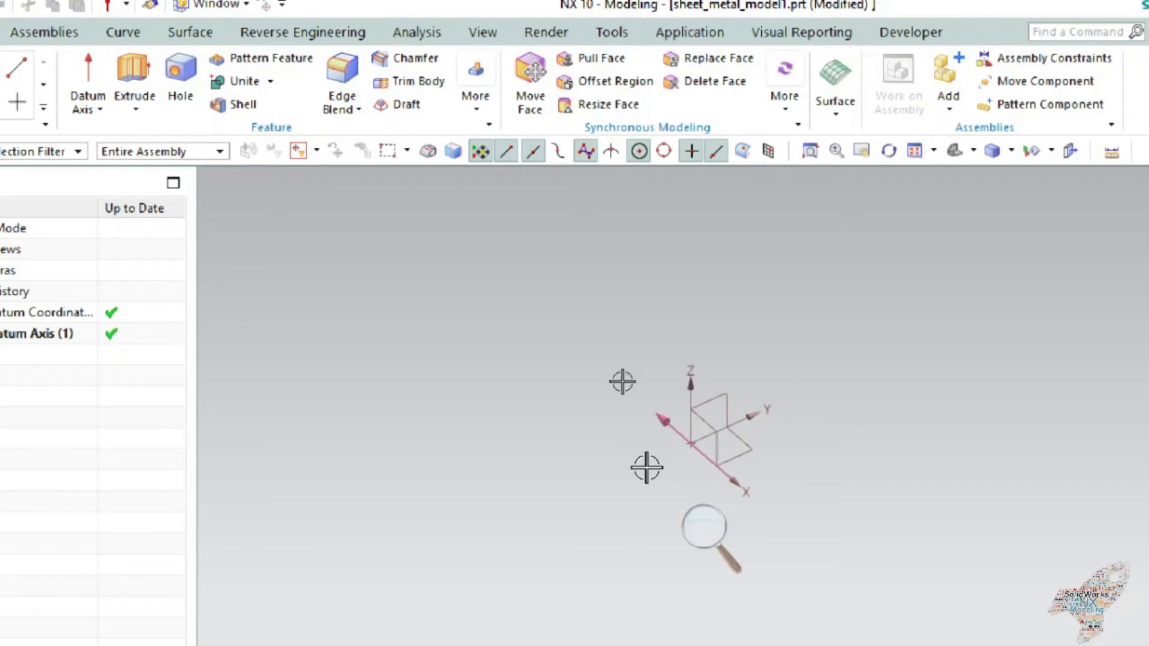
pyautogui.hotkey('ctrl', 'z')
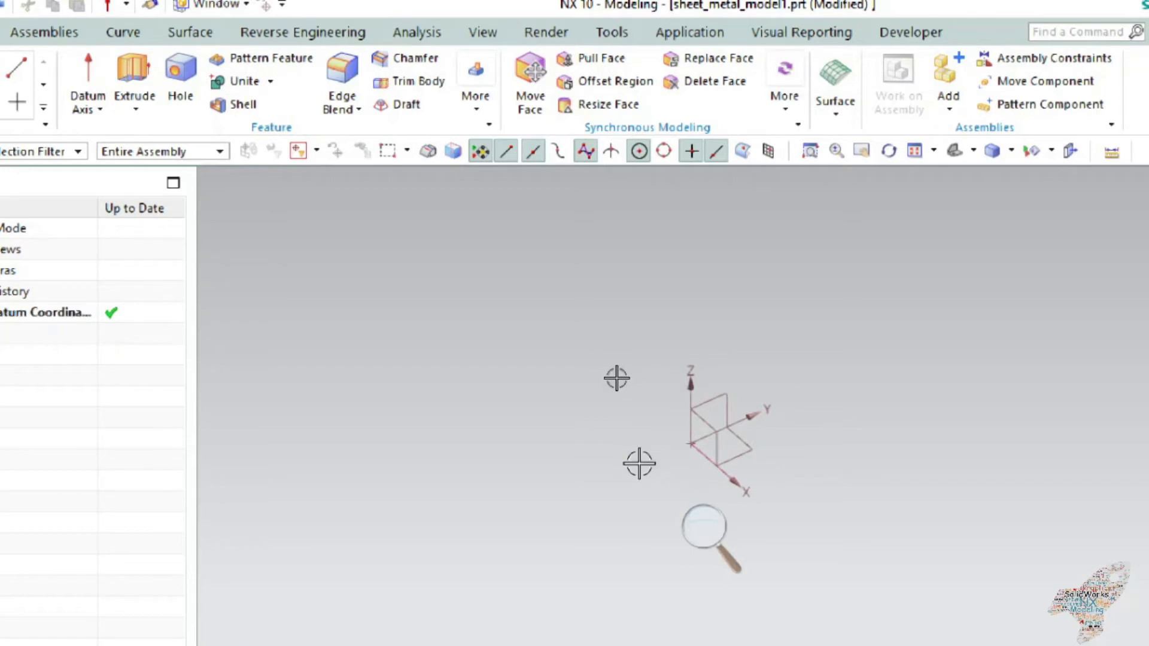
# Create a Dynamic datum CSYS referenced to the WCS, moved 1000 mm along the Z axis
pyautogui.click(99, 108)
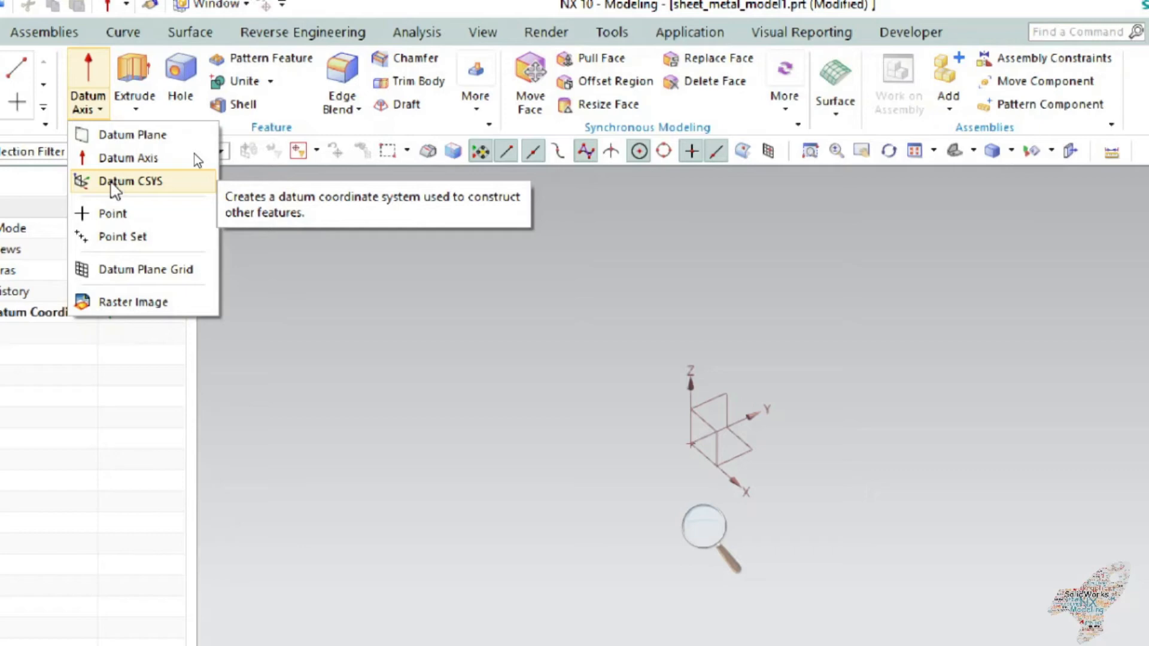
pyautogui.click(113, 182)
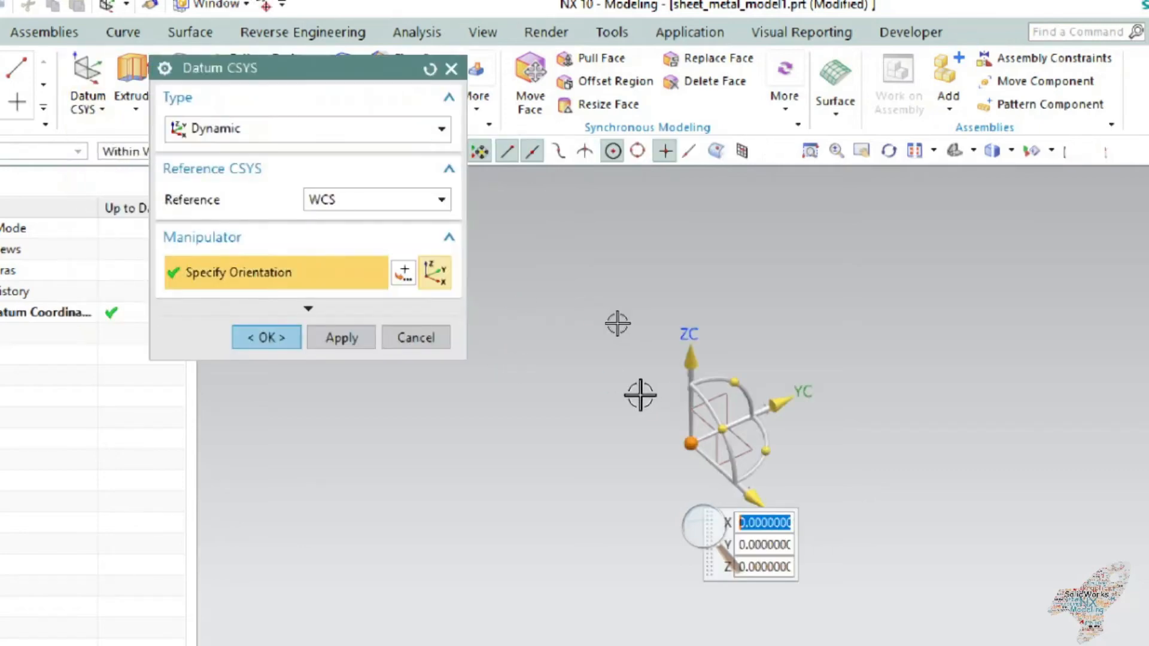
pyautogui.moveTo(624, 363); pyautogui.dragTo(626, 371, button='middle')
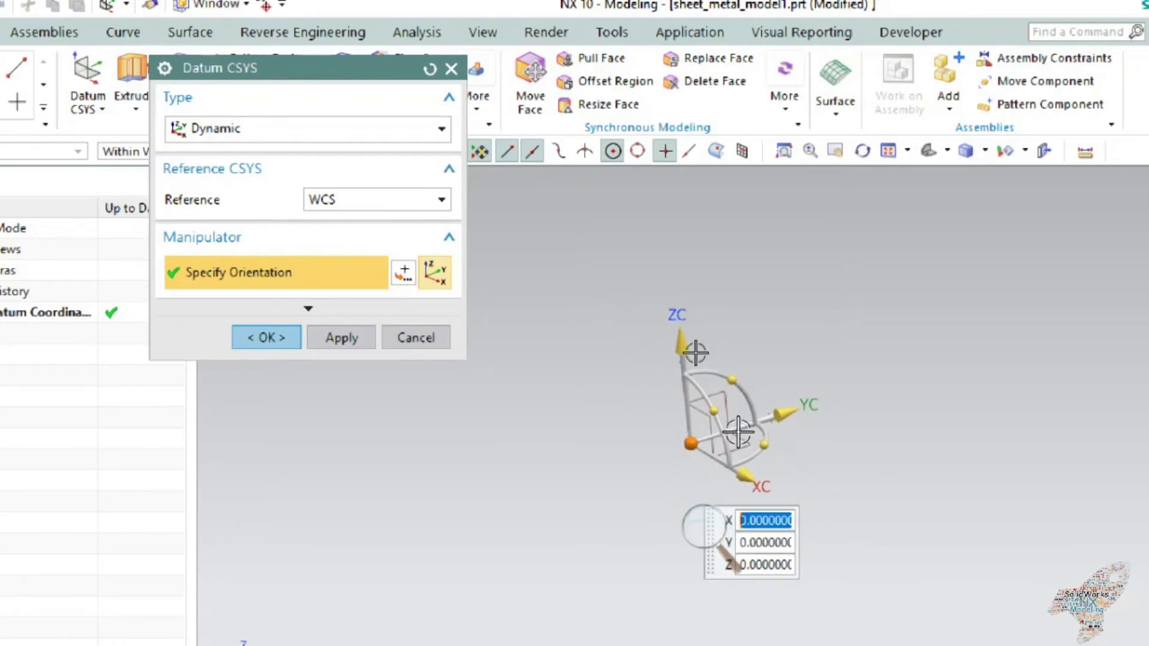
pyautogui.moveTo(730, 370); pyautogui.dragTo(732, 376, button='middle')
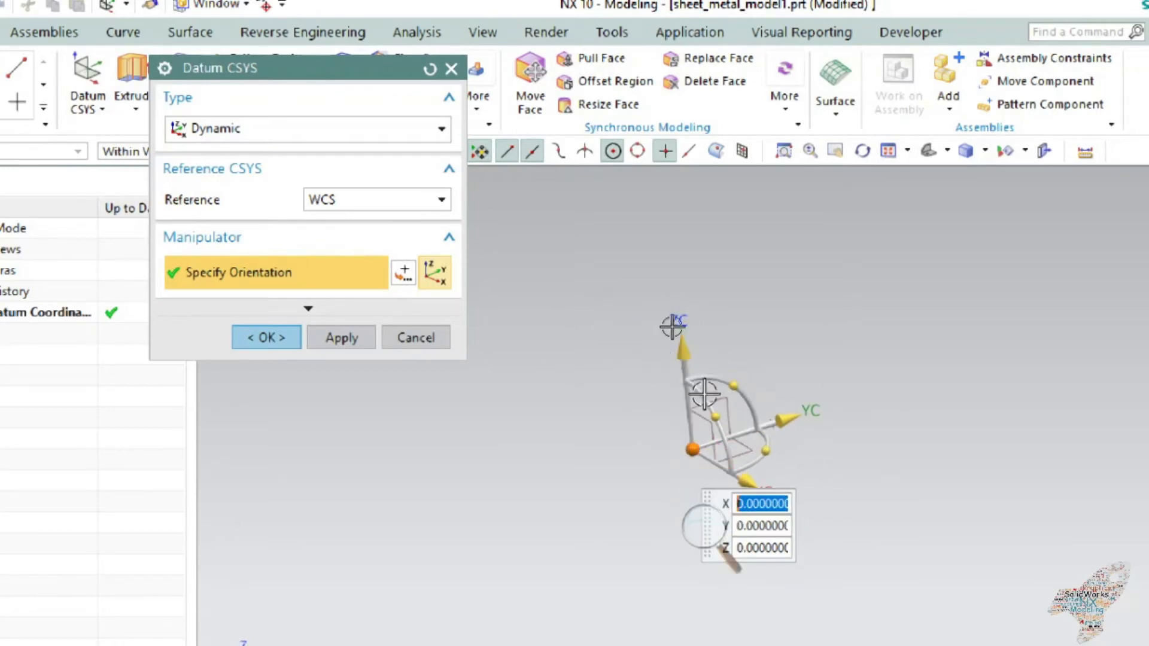
pyautogui.moveTo(682, 350); pyautogui.dragTo(657, 258)
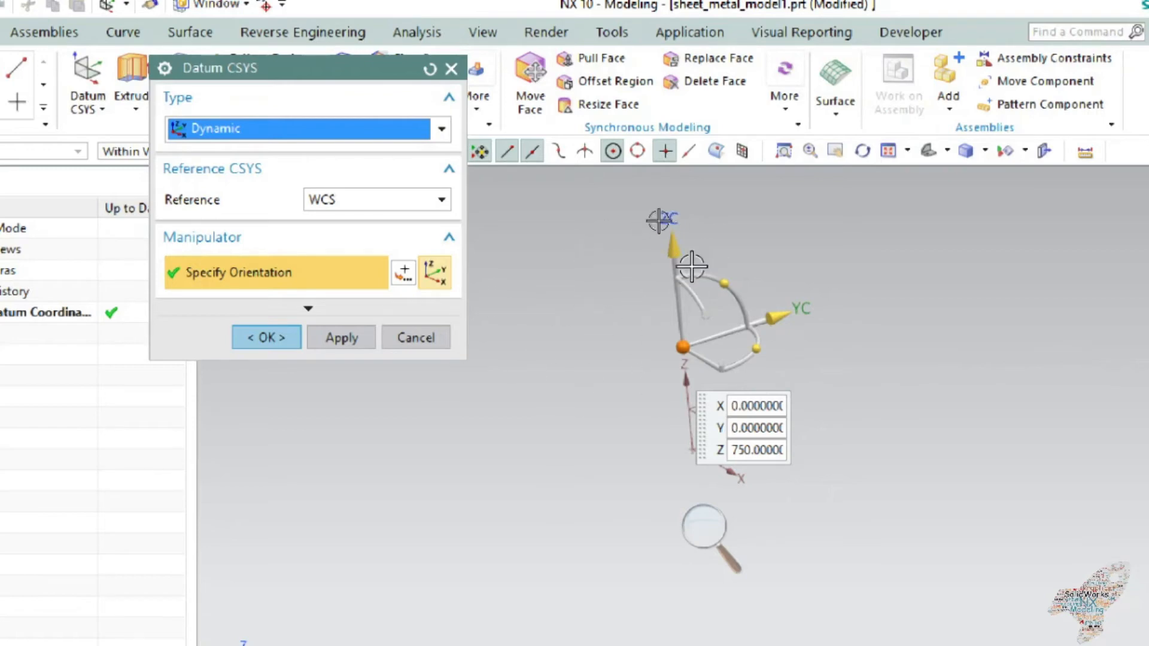
pyautogui.moveTo(680, 254); pyautogui.dragTo(669, 207)
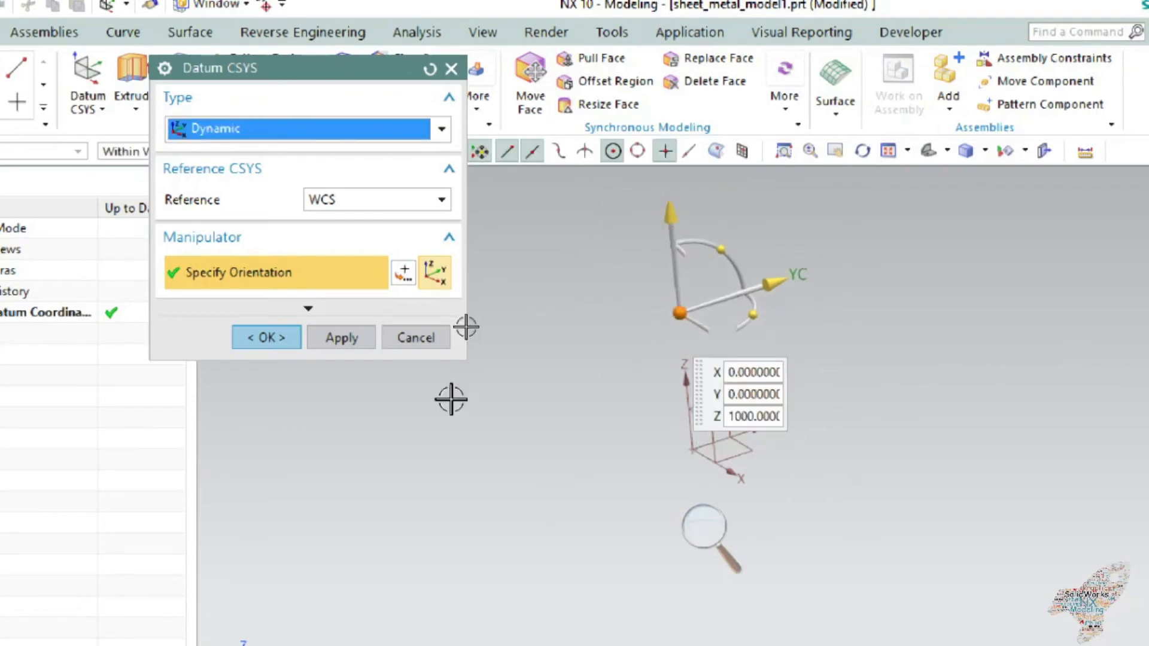
pyautogui.click(346, 335)
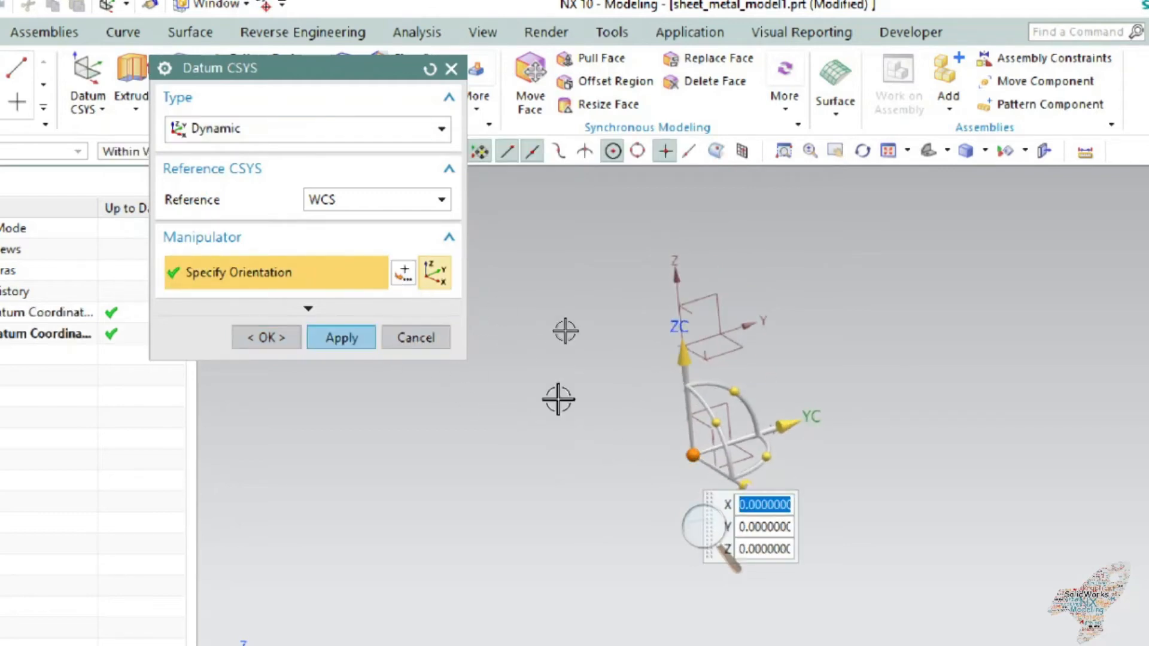
# Create a second Dynamic datum CSYS moved to Y -1050 mm, and finish the command
pyautogui.click(777, 426)
pyautogui.moveTo(777, 426); pyautogui.dragTo(664, 461)
pyautogui.moveTo(608, 410); pyautogui.dragTo(640, 401, button='middle')
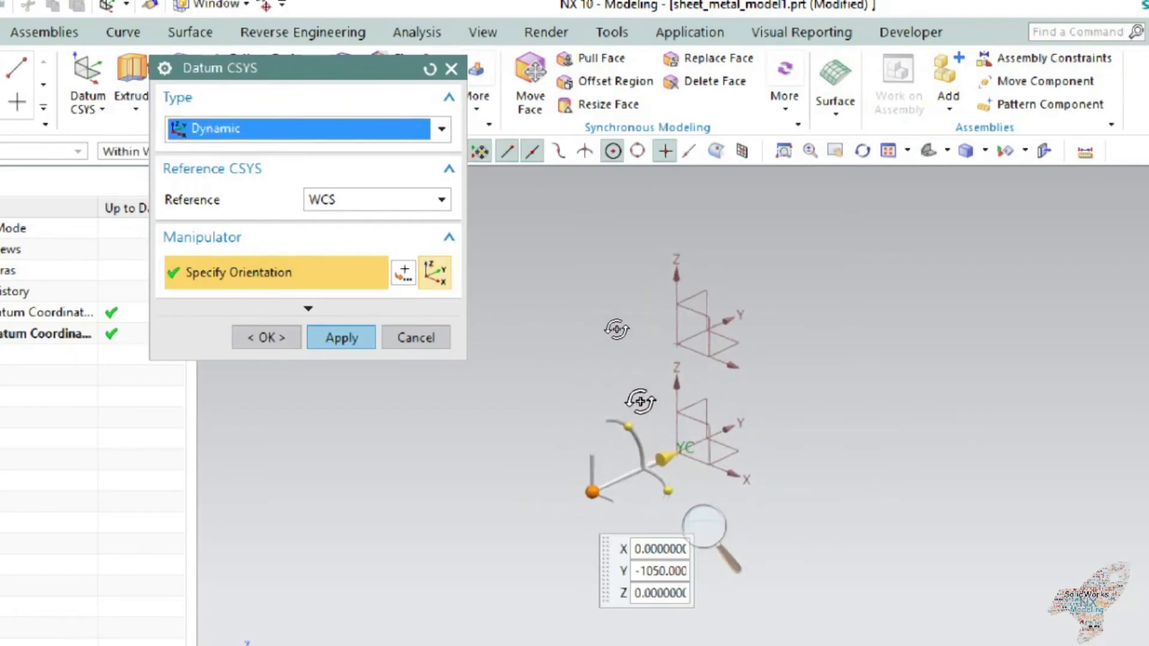
pyautogui.click(363, 335)
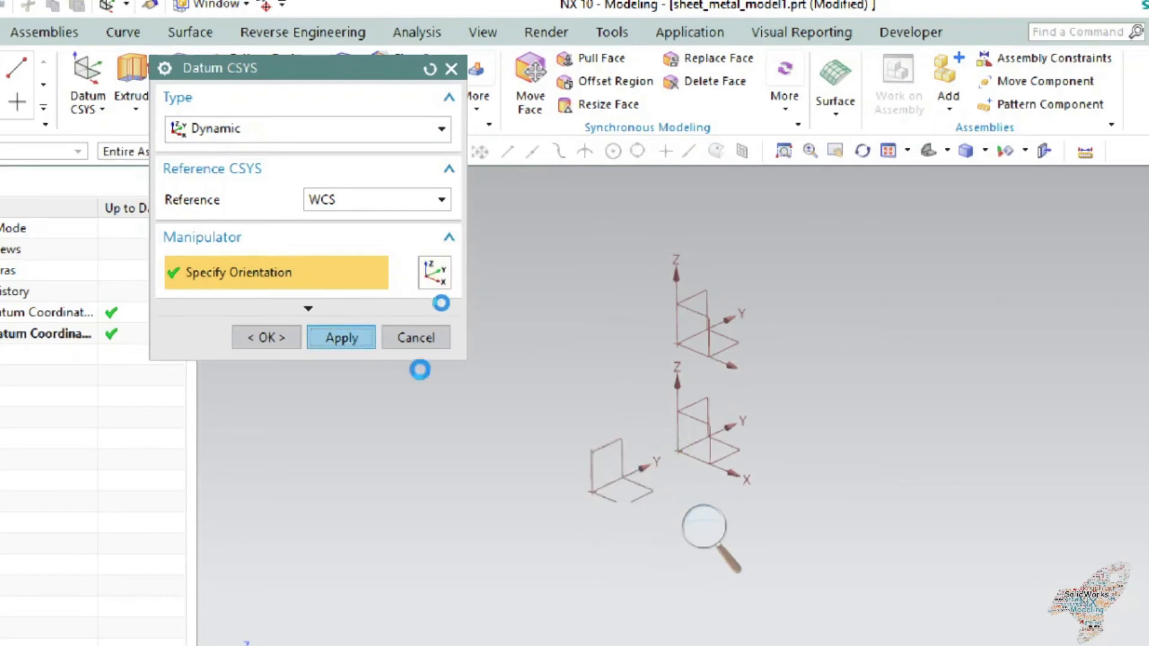
pyautogui.click(438, 338)
# Undo both added datum coordinate systems, keeping only the original one
pyautogui.moveTo(505, 405); pyautogui.dragTo(490, 439, button='middle')
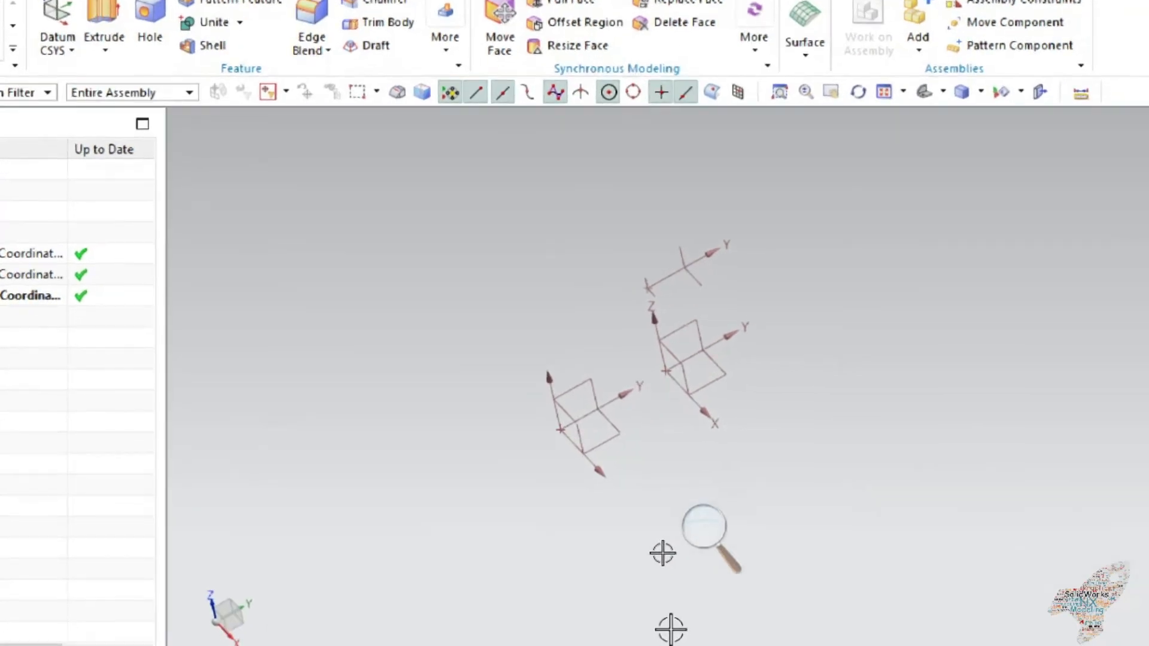
pyautogui.moveTo(712, 371); pyautogui.dragTo(718, 346, button='middle')
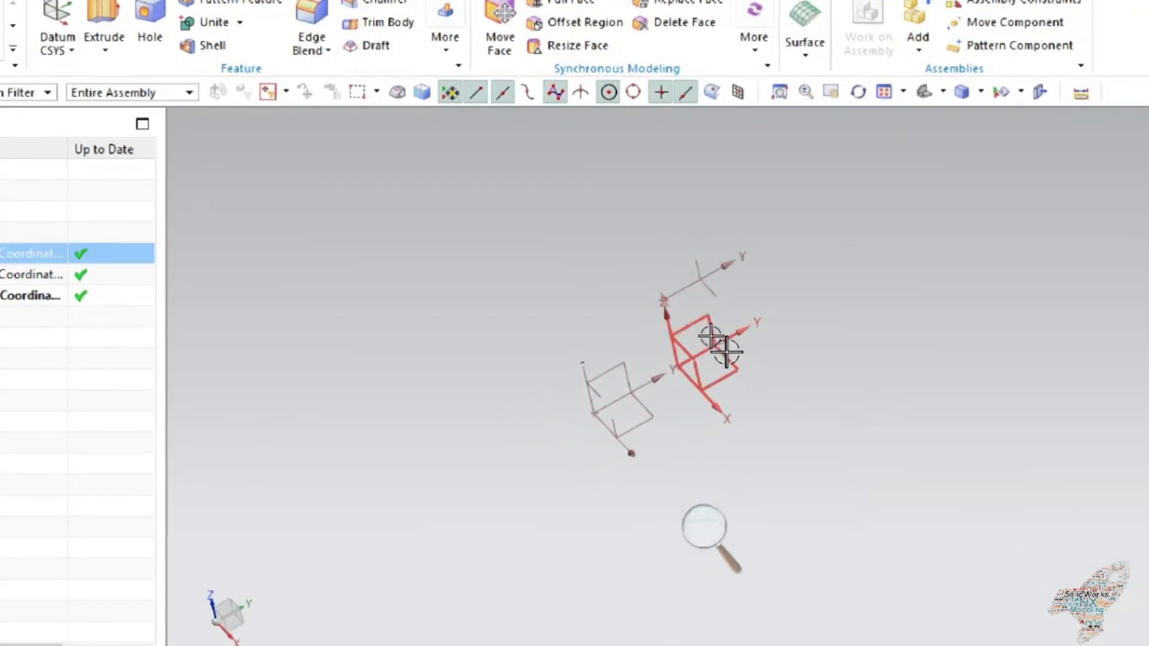
pyautogui.hotkey('ctrl', 'z')
pyautogui.hotkey('ctrl', 'z')
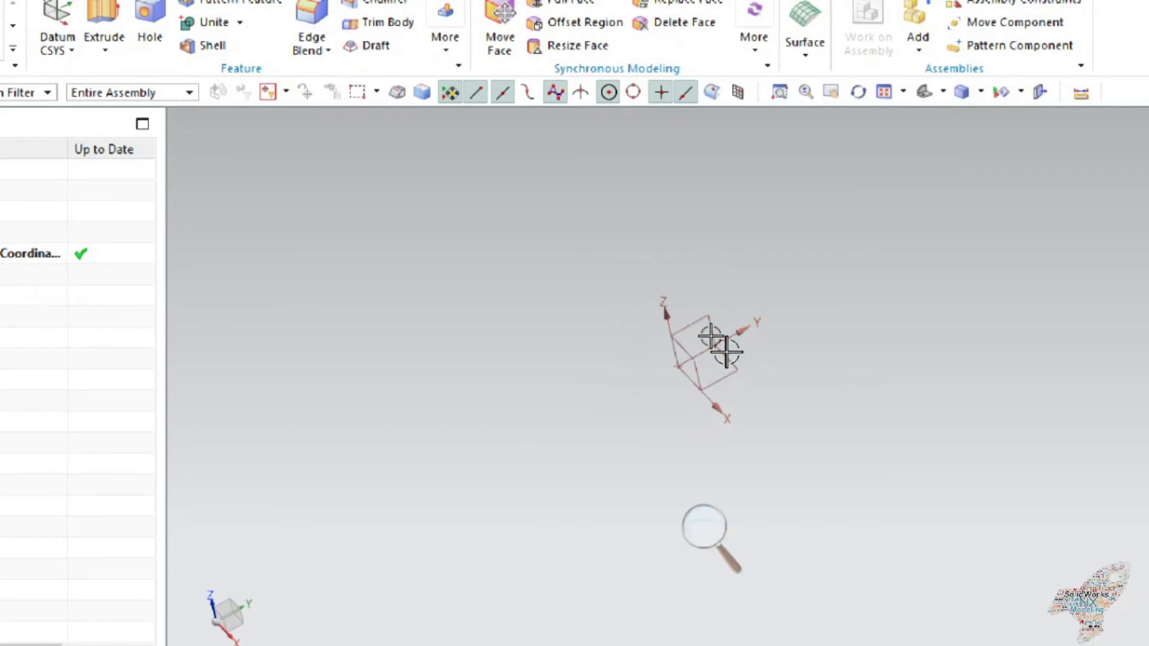
# Start a Cursor Location point and set its absolute work-part coordinates to X 0, Y 0 and Z 0 mm
pyautogui.moveTo(698, 329); pyautogui.dragTo(743, 313, button='middle')
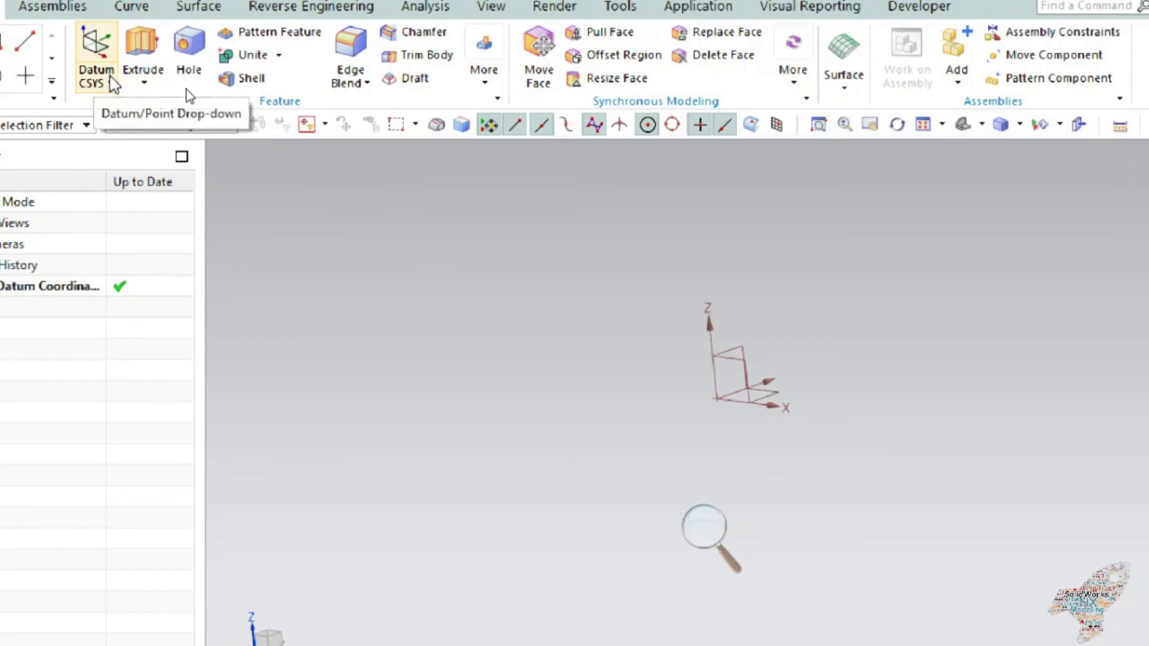
pyautogui.click(111, 83)
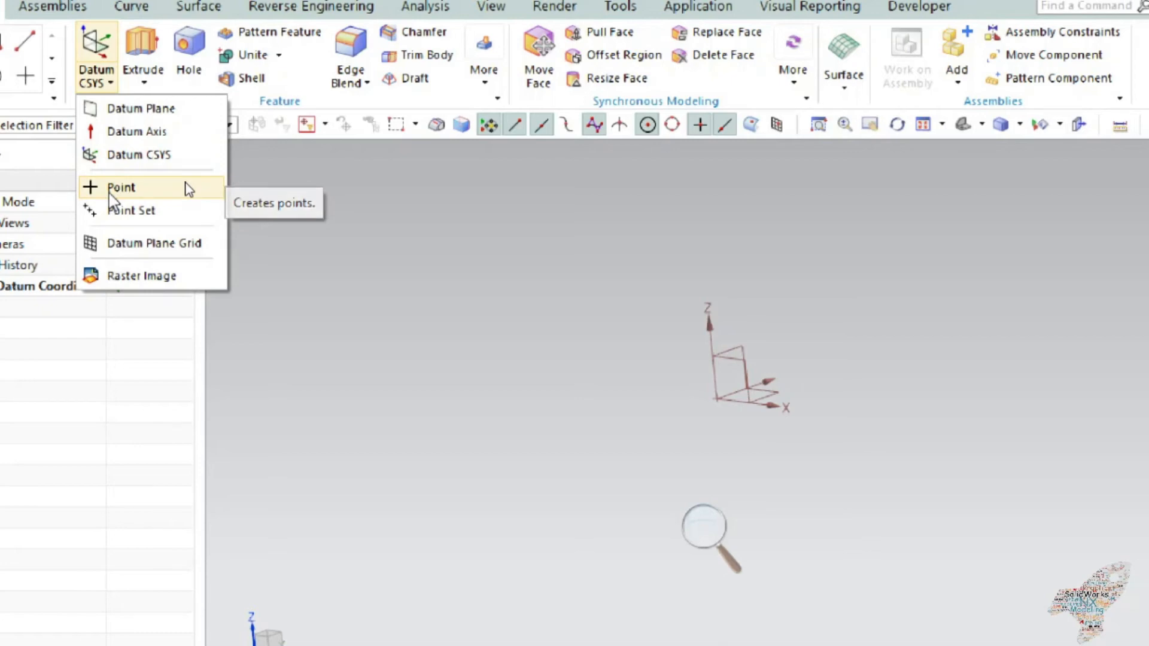
pyautogui.click(108, 191)
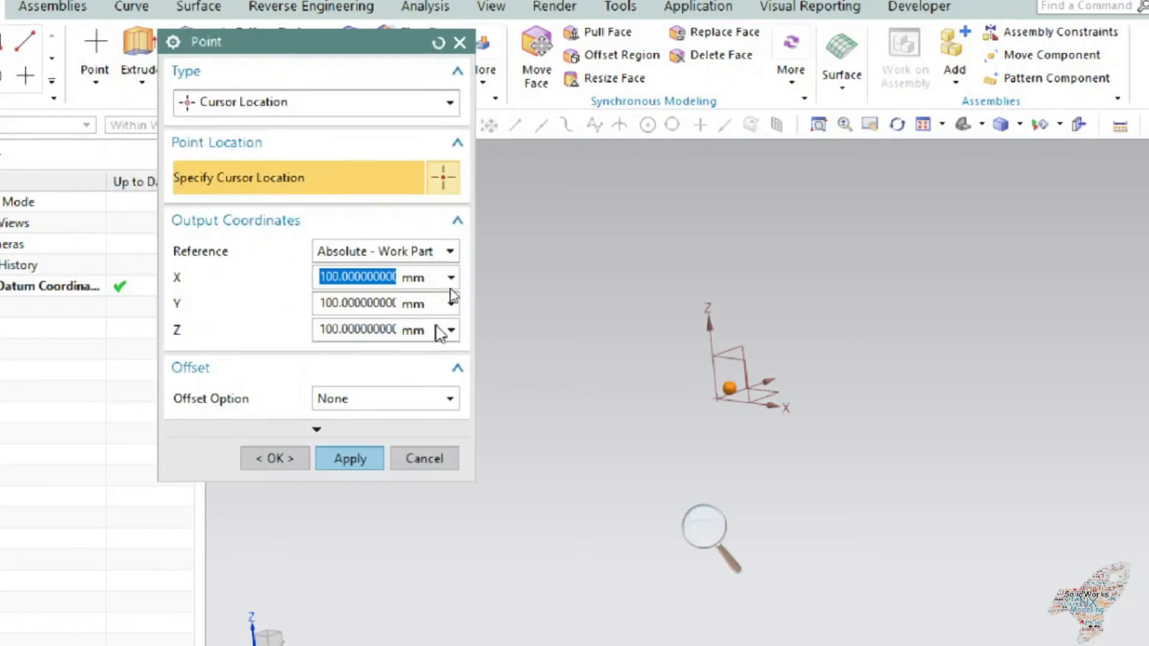
pyautogui.moveTo(598, 355)
pyautogui.mouseDown(button='middle')
pyautogui.moveTo(561, 371)
pyautogui.moveTo(582, 379)
pyautogui.moveTo(581, 368)
pyautogui.mouseUp(button='middle')
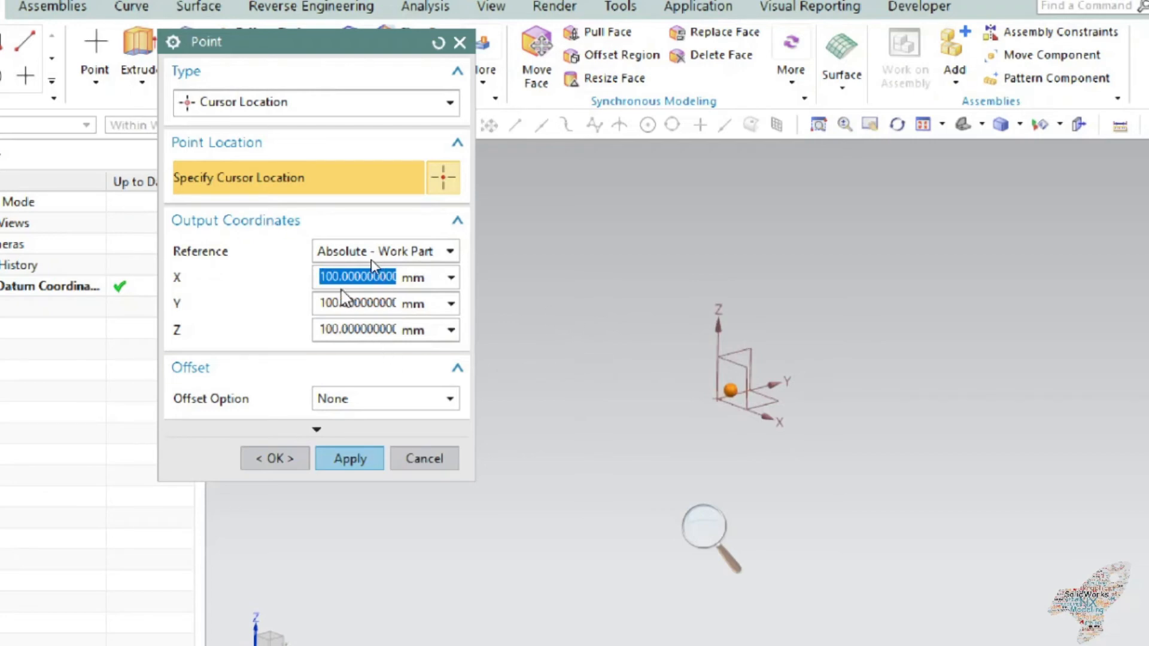
pyautogui.write('0')
pyautogui.press('Tab')
pyautogui.write('0')
pyautogui.press('Tab')
pyautogui.write('0')
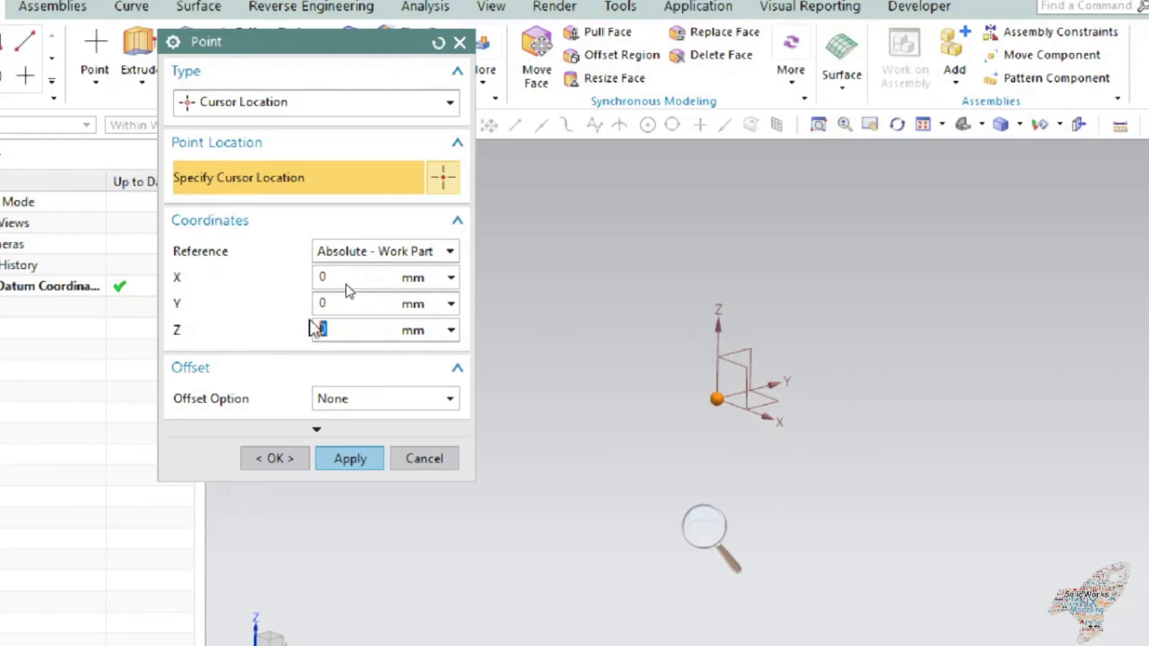
pyautogui.moveTo(706, 441)
pyautogui.mouseDown(button='middle')
pyautogui.moveTo(672, 410)
pyautogui.moveTo(730, 441)
pyautogui.moveTo(698, 436)
pyautogui.moveTo(722, 437)
pyautogui.moveTo(713, 451)
pyautogui.mouseUp(button='middle')
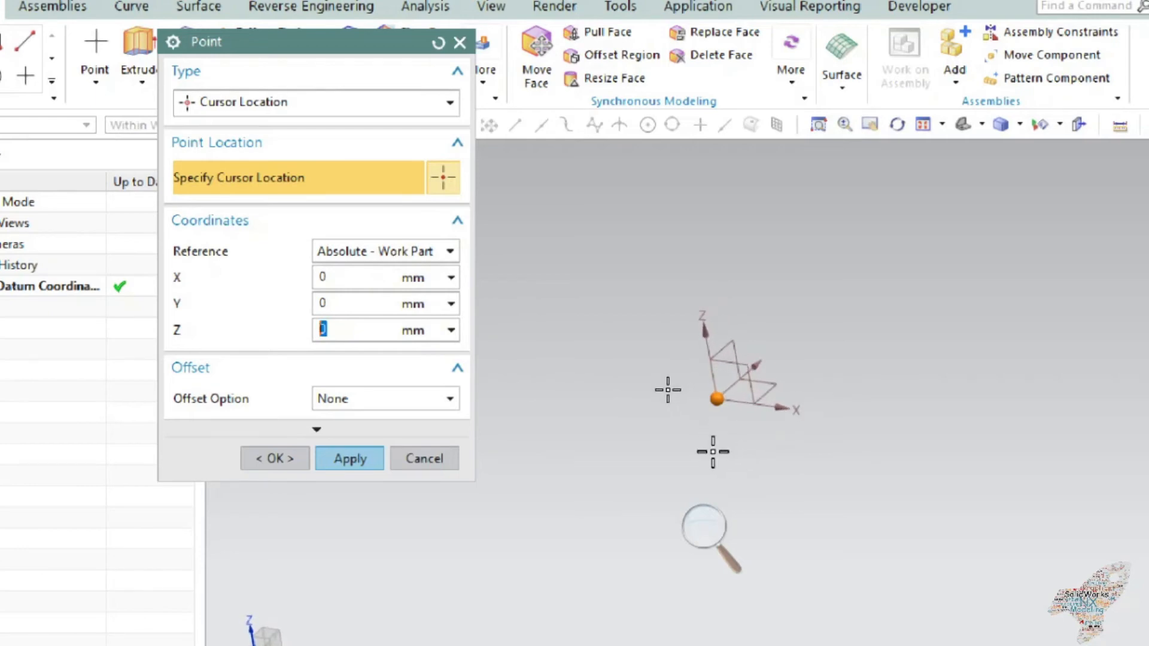
# Set the point's X and Y coordinates to 100 mm each
pyautogui.click(354, 280)
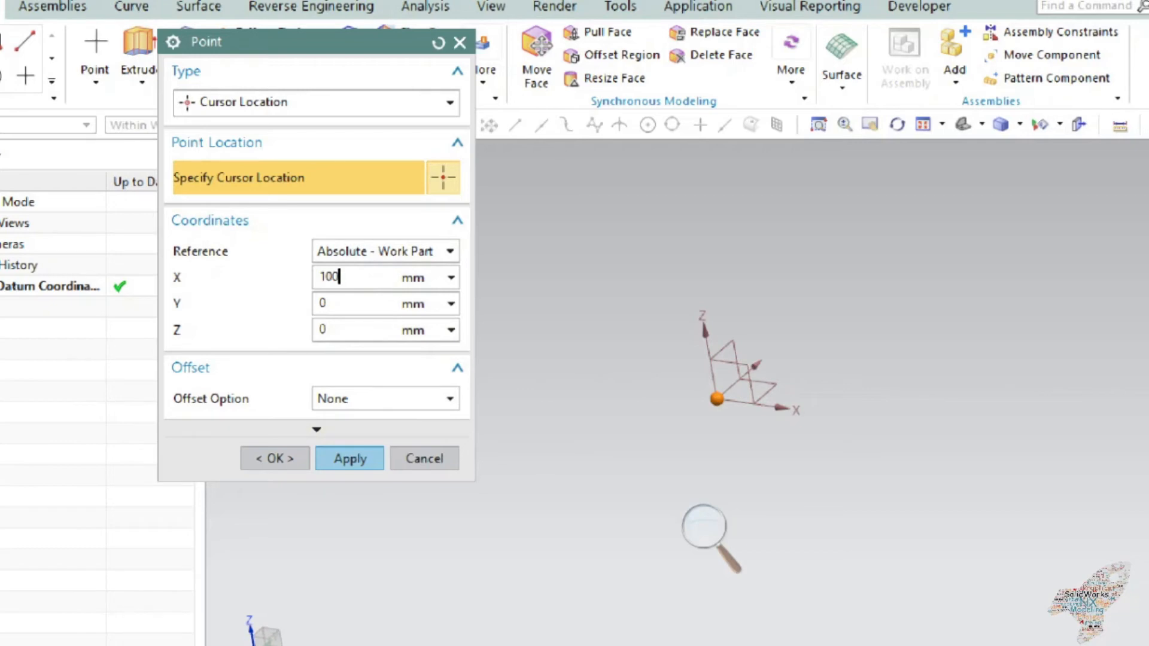
pyautogui.moveTo(583, 360); pyautogui.dragTo(727, 357, button='middle')
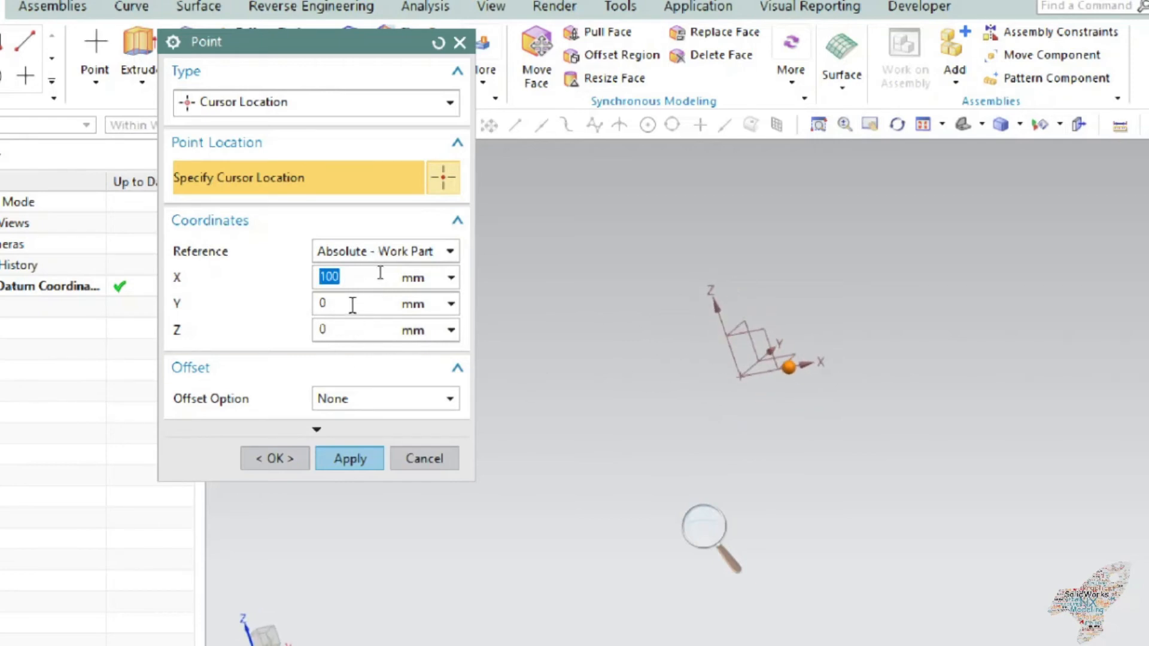
pyautogui.write('100')
pyautogui.press('Return')
pyautogui.moveTo(579, 385); pyautogui.dragTo(521, 431, button='middle')
pyautogui.moveTo(852, 424); pyautogui.dragTo(804, 422, button='middle')
pyautogui.moveTo(724, 400); pyautogui.dragTo(699, 409, button='middle')
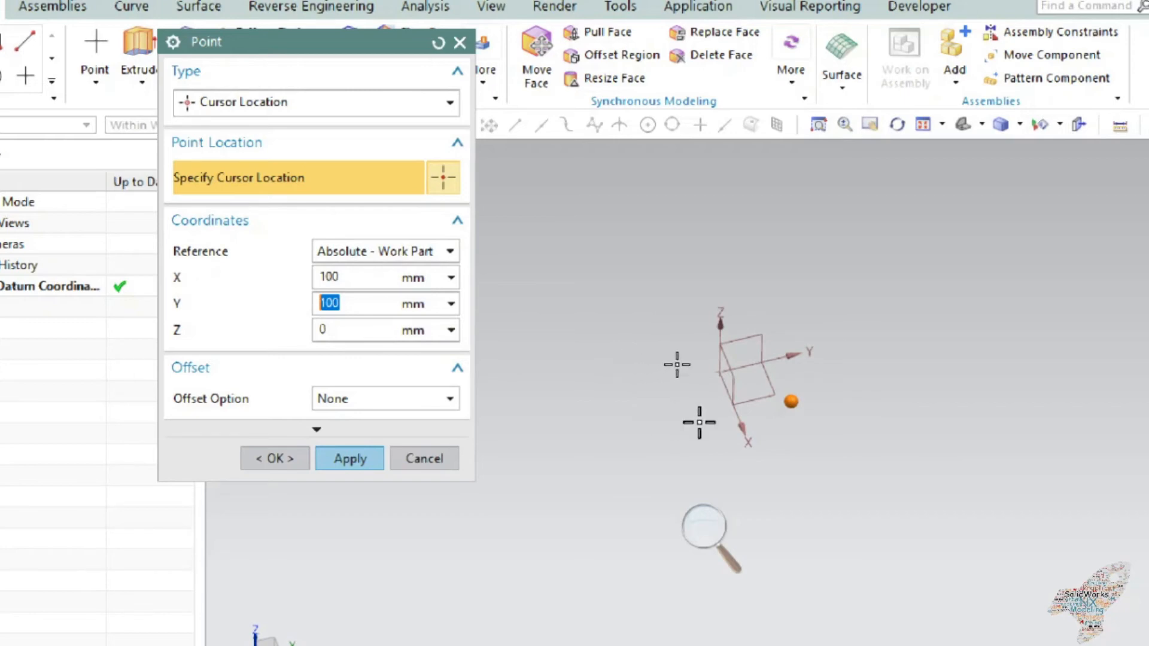
# Set the point's Z coordinate to 100 mm, create the point and close the command
pyautogui.click(350, 460)
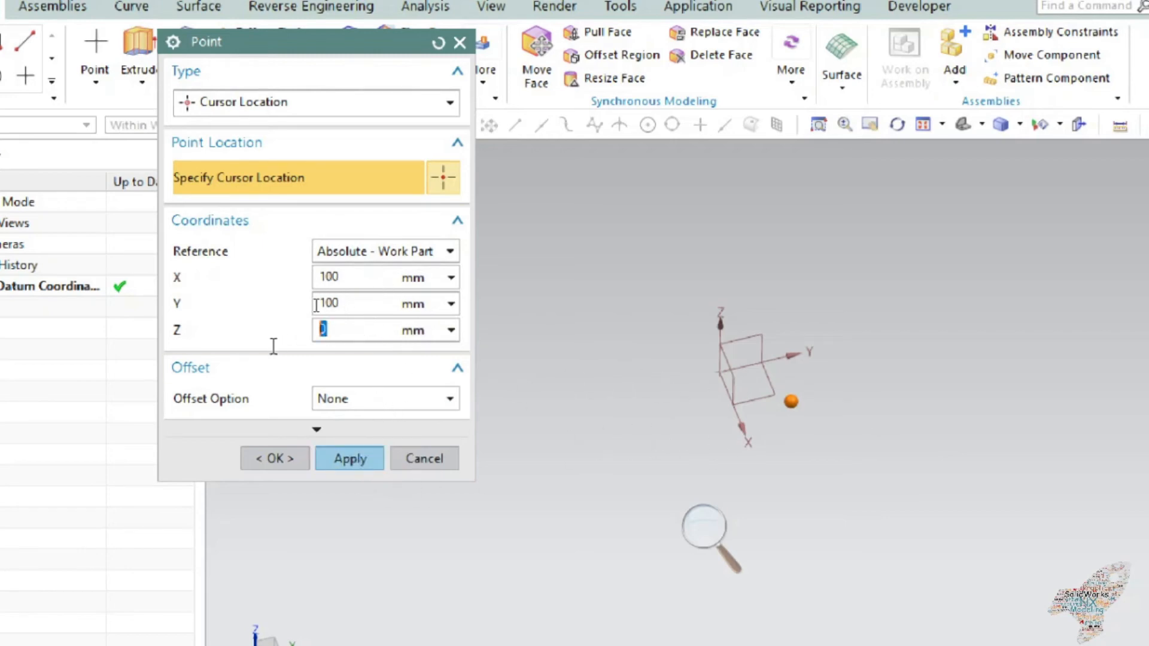
pyautogui.write('100')
pyautogui.moveTo(699, 377)
pyautogui.mouseDown(button='middle')
pyautogui.moveTo(736, 380)
pyautogui.moveTo(713, 339)
pyautogui.mouseUp(button='middle')
pyautogui.click(363, 459)
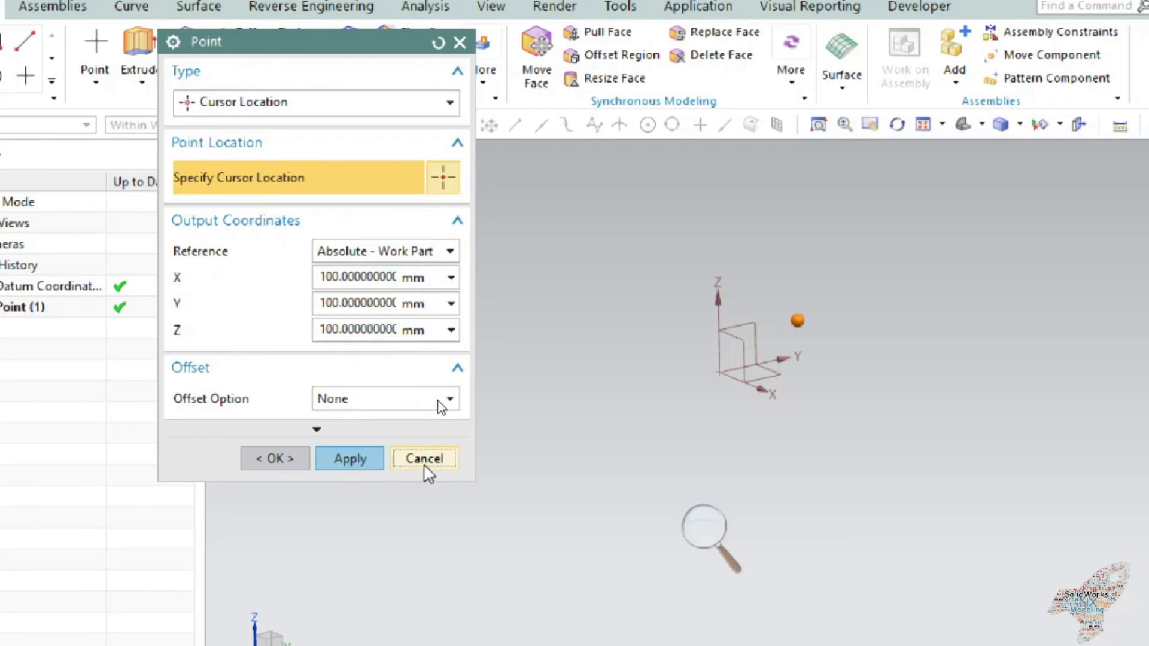
pyautogui.click(422, 461)
# Undo the creation of the point
pyautogui.moveTo(646, 438)
pyautogui.mouseDown(button='middle')
pyautogui.moveTo(587, 428)
pyautogui.moveTo(652, 441)
pyautogui.mouseUp(button='middle')
pyautogui.hotkey('ctrl', 'z')
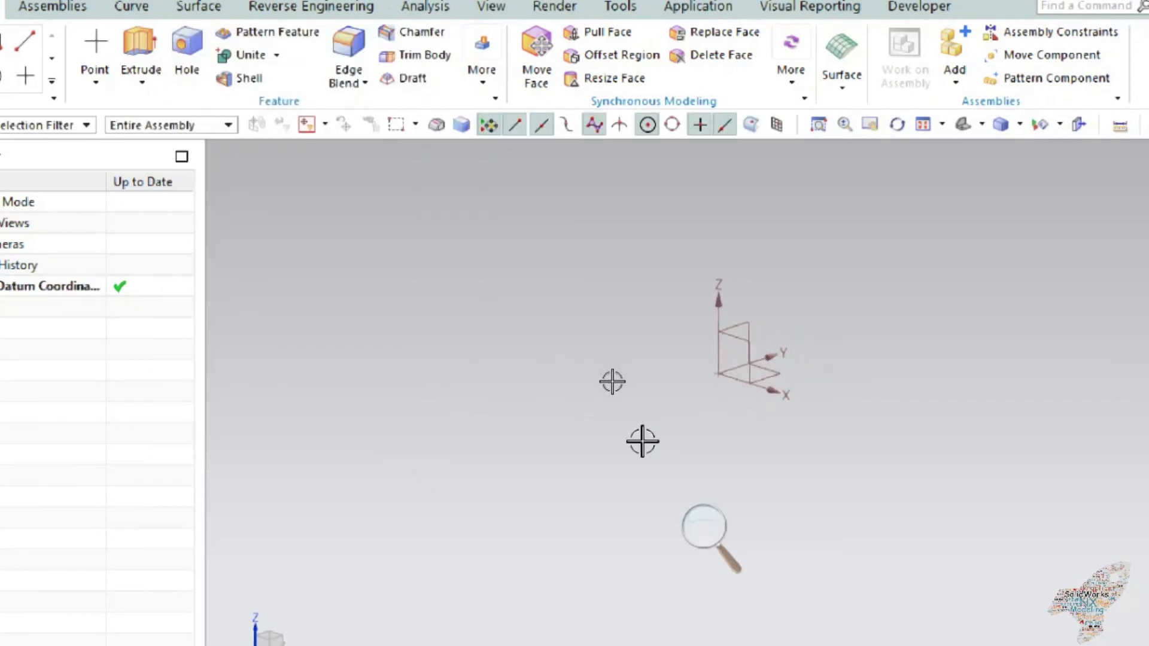
# Create an Intersection Points point set between the XY datum plane and the Z axis, and finish the command
pyautogui.click(96, 82)
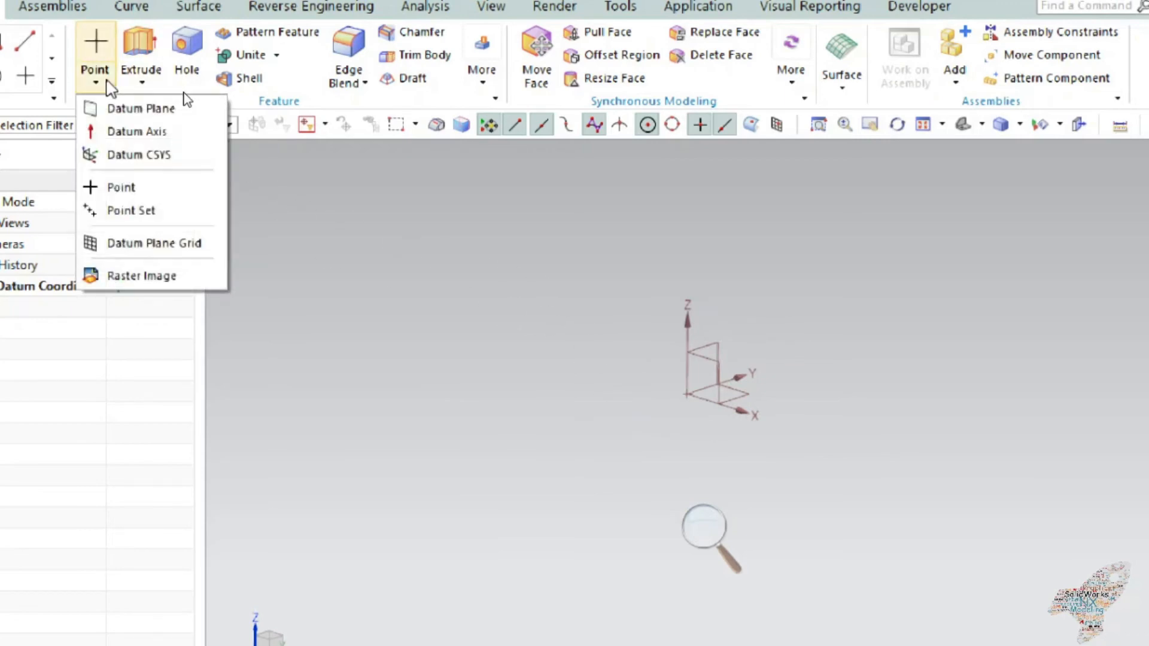
pyautogui.click(156, 213)
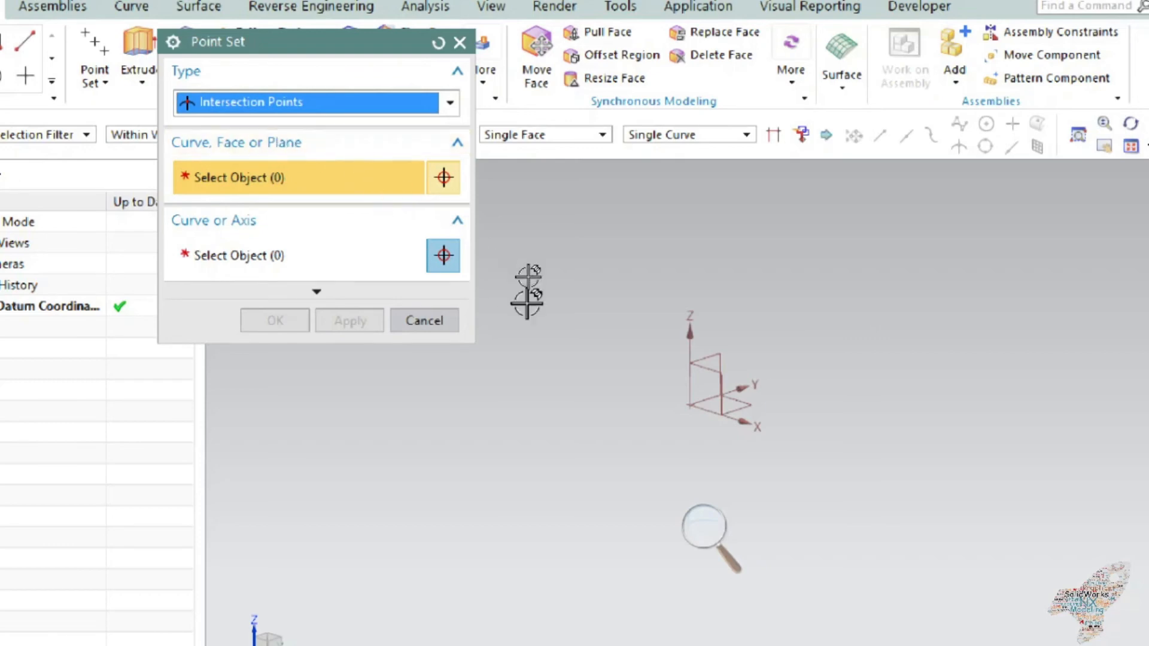
pyautogui.moveTo(569, 307)
pyautogui.mouseDown(button='middle')
pyautogui.moveTo(544, 297)
pyautogui.moveTo(565, 321)
pyautogui.mouseUp(button='middle')
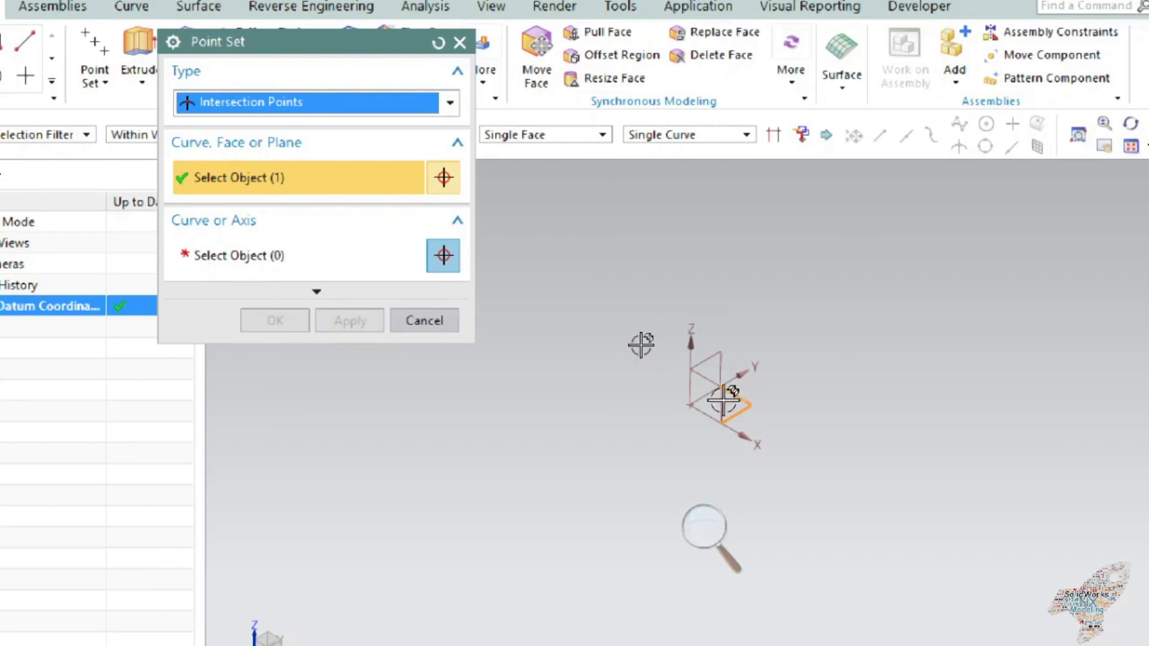
pyautogui.click(250, 257)
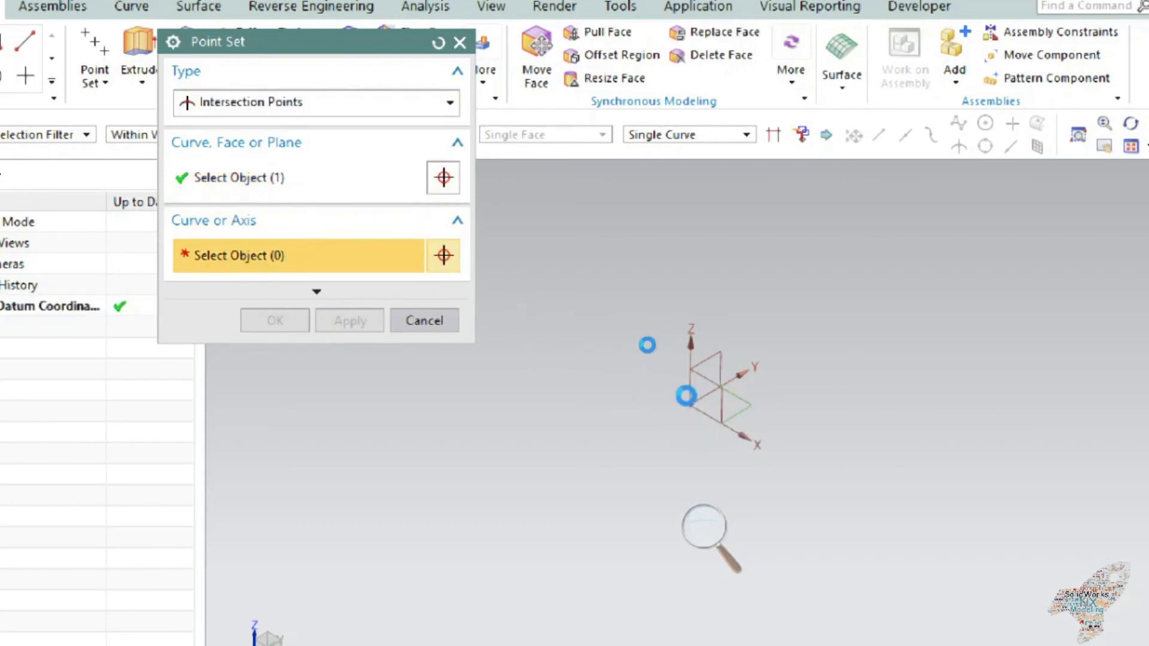
pyautogui.click(686, 396)
pyautogui.moveTo(687, 398); pyautogui.dragTo(699, 427, button='middle')
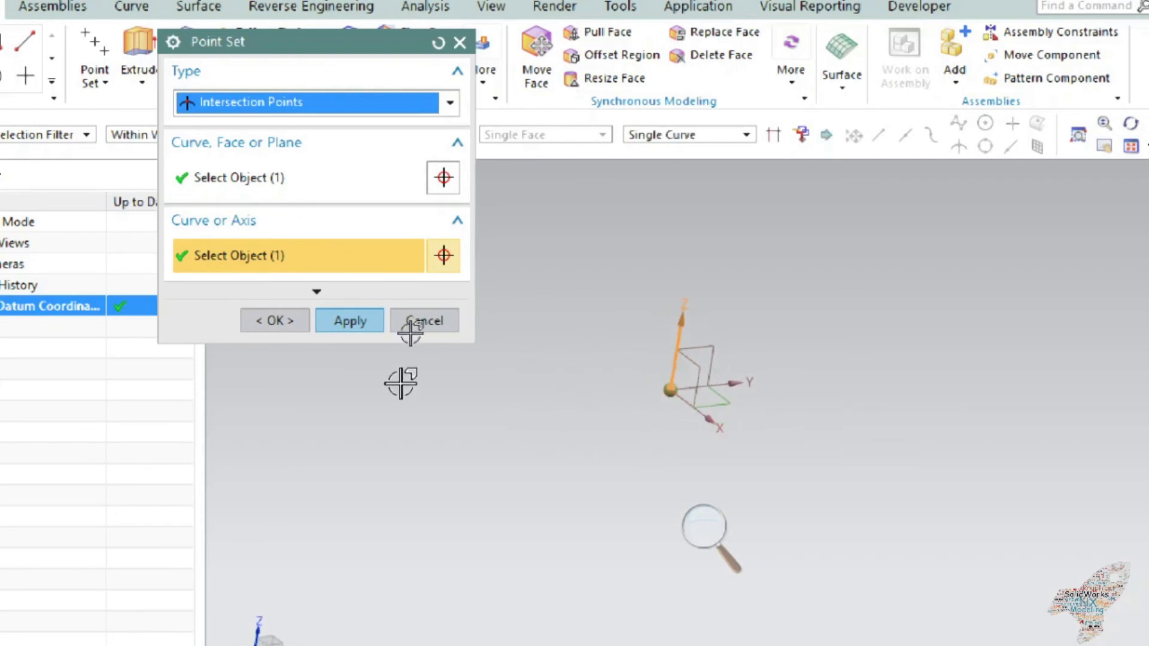
pyautogui.click(348, 322)
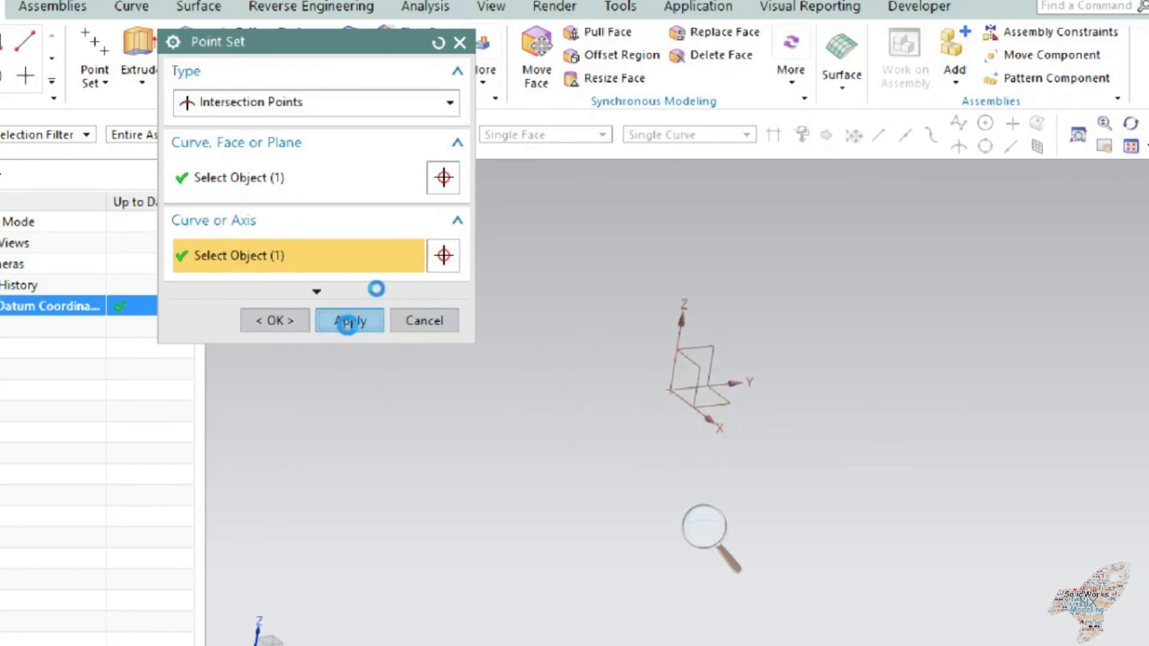
pyautogui.moveTo(628, 444); pyautogui.dragTo(562, 399, button='middle')
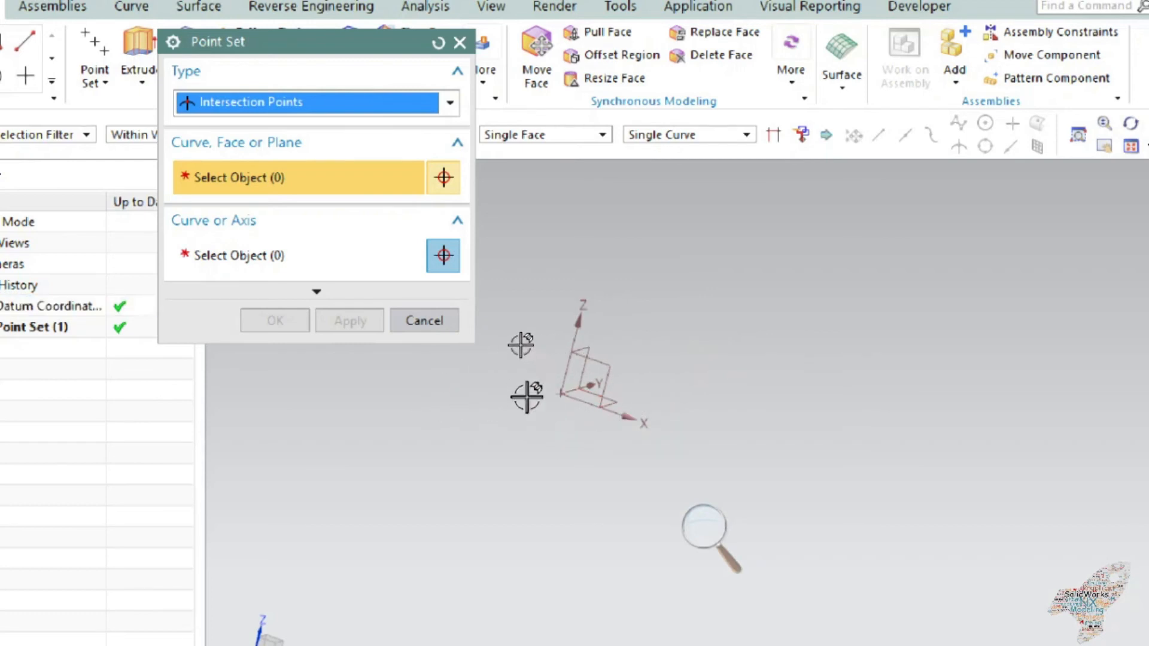
pyautogui.click(424, 320)
# Undo the creation of the point set
pyautogui.moveTo(460, 321); pyautogui.dragTo(518, 341, button='middle')
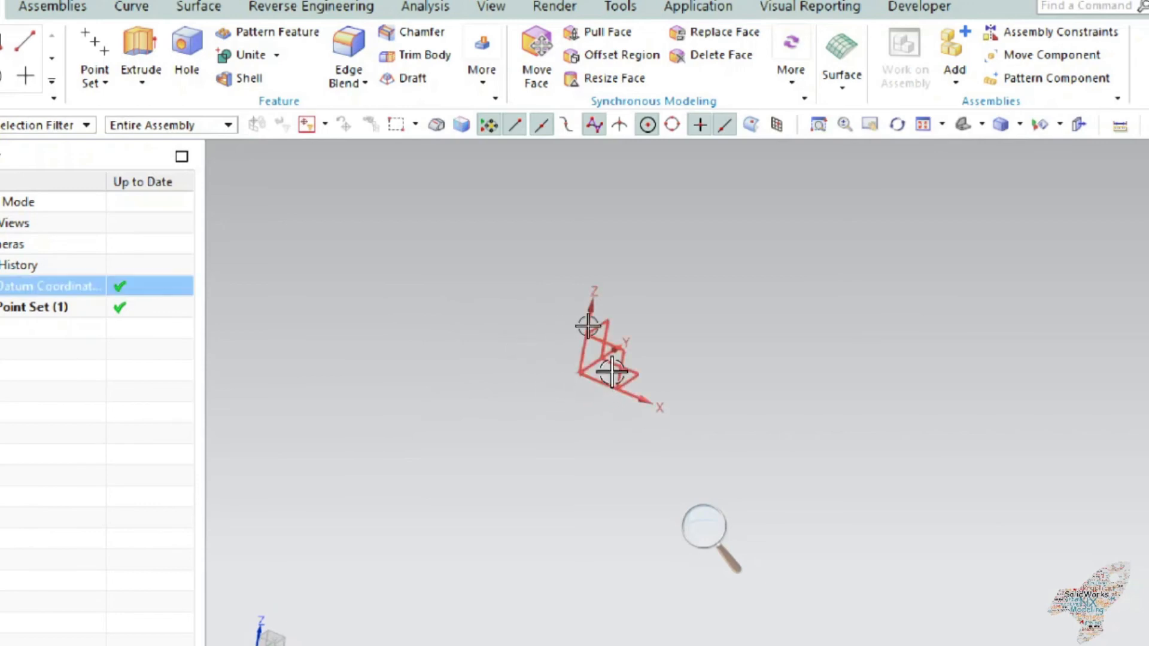
pyautogui.keyDown('shift'); pyautogui.moveTo(569, 381); pyautogui.dragTo(567, 386, button='middle'); pyautogui.keyUp('shift')
pyautogui.hotkey('ctrl', 'z')
pyautogui.moveTo(567, 388); pyautogui.dragTo(426, 387, button='middle')
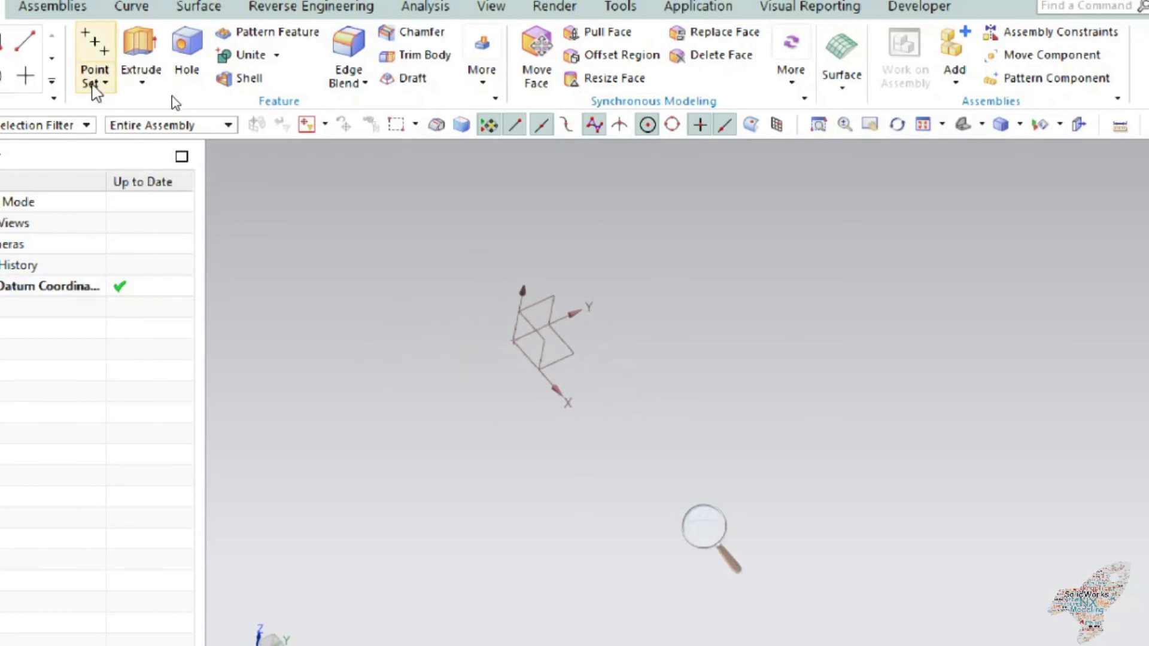
# Create a datum plane grid on the XY datum plane with custom orientation and a major line spacing of 100
pyautogui.click(102, 85)
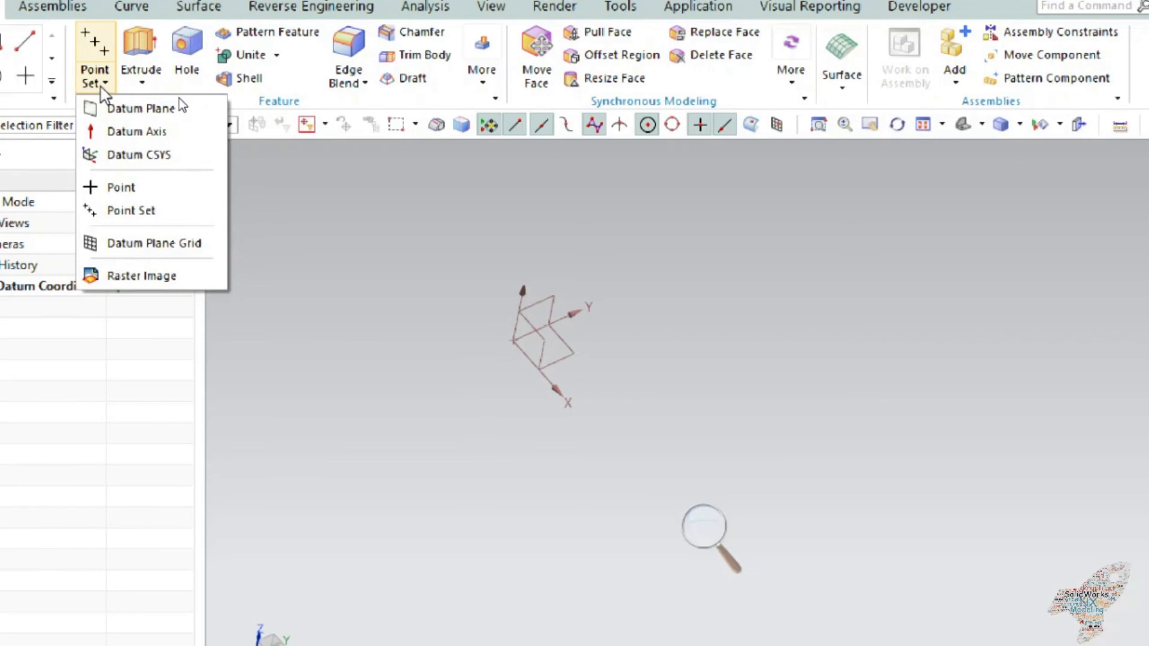
pyautogui.click(142, 245)
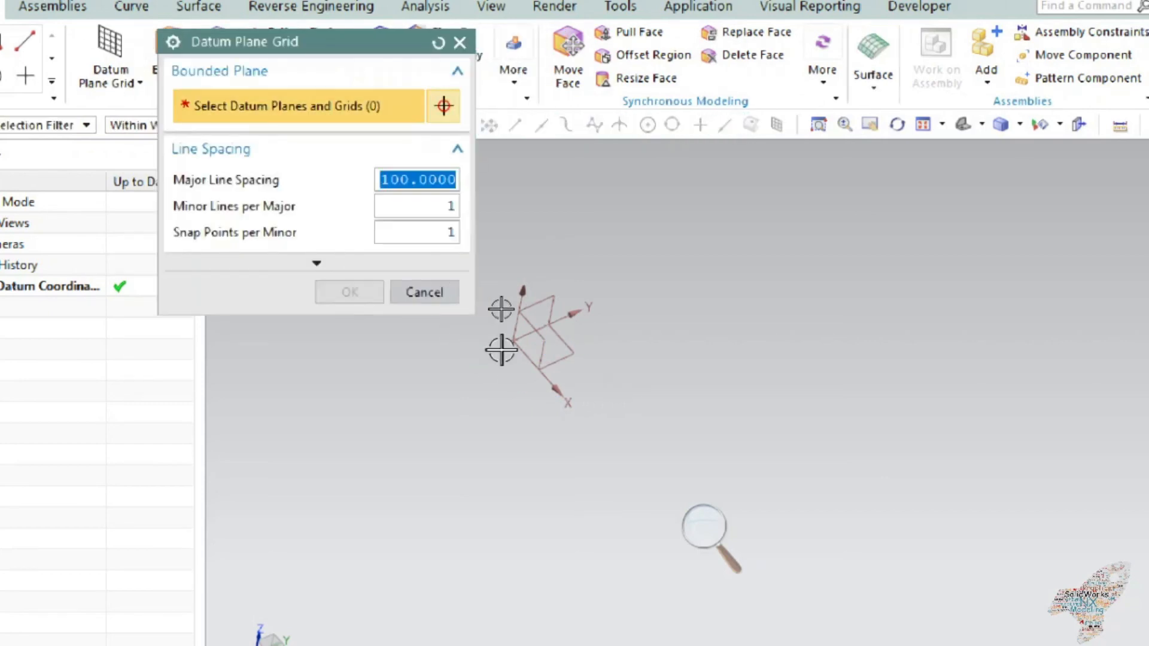
pyautogui.moveTo(544, 359); pyautogui.dragTo(559, 335, button='middle')
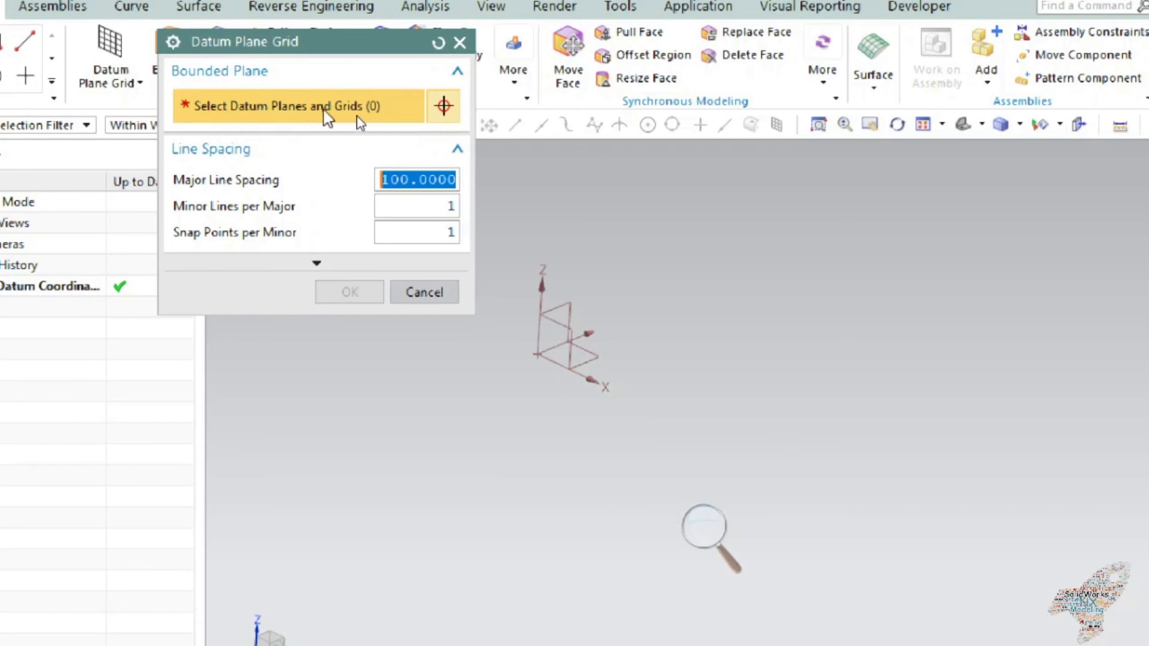
pyautogui.click(600, 354)
pyautogui.moveTo(539, 392); pyautogui.dragTo(577, 377, button='middle')
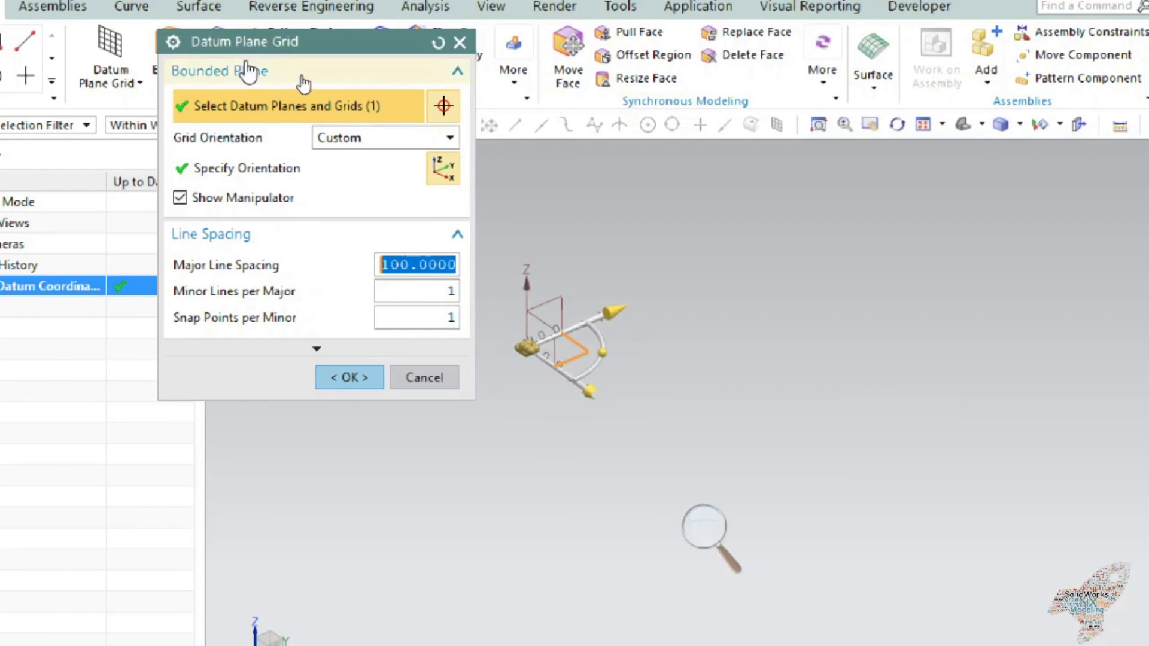
pyautogui.click(355, 376)
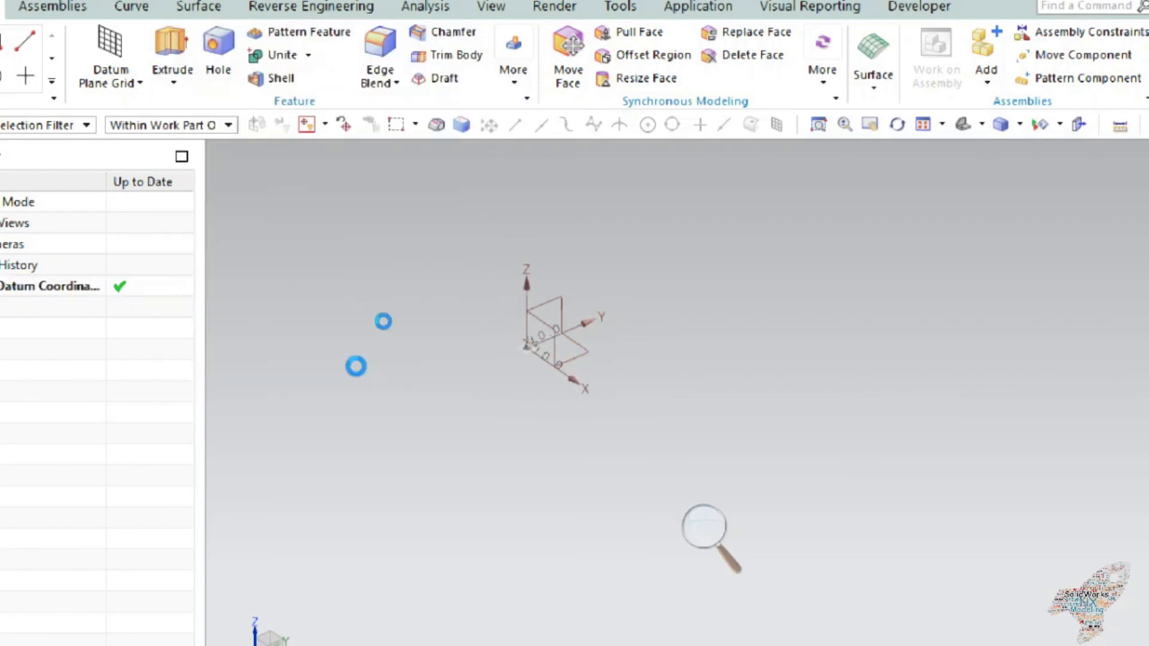
# Delete the grid on the XY datum plane
pyautogui.moveTo(469, 346)
pyautogui.mouseDown(button='middle')
pyautogui.moveTo(409, 354)
pyautogui.moveTo(465, 349)
pyautogui.mouseUp(button='middle')
pyautogui.scroll(5, 562, 369)
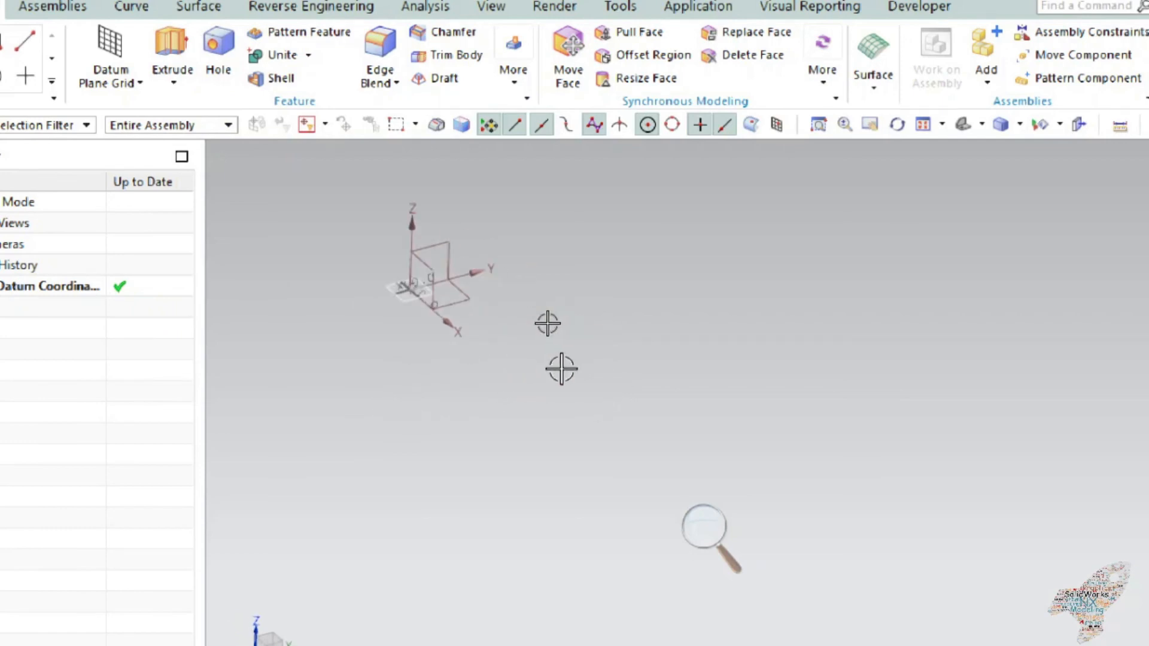
pyautogui.scroll(-4, 425, 308)
pyautogui.scroll(6, 413, 280)
pyautogui.moveTo(443, 465); pyautogui.dragTo(464, 428, button='middle')
pyautogui.click(414, 375)
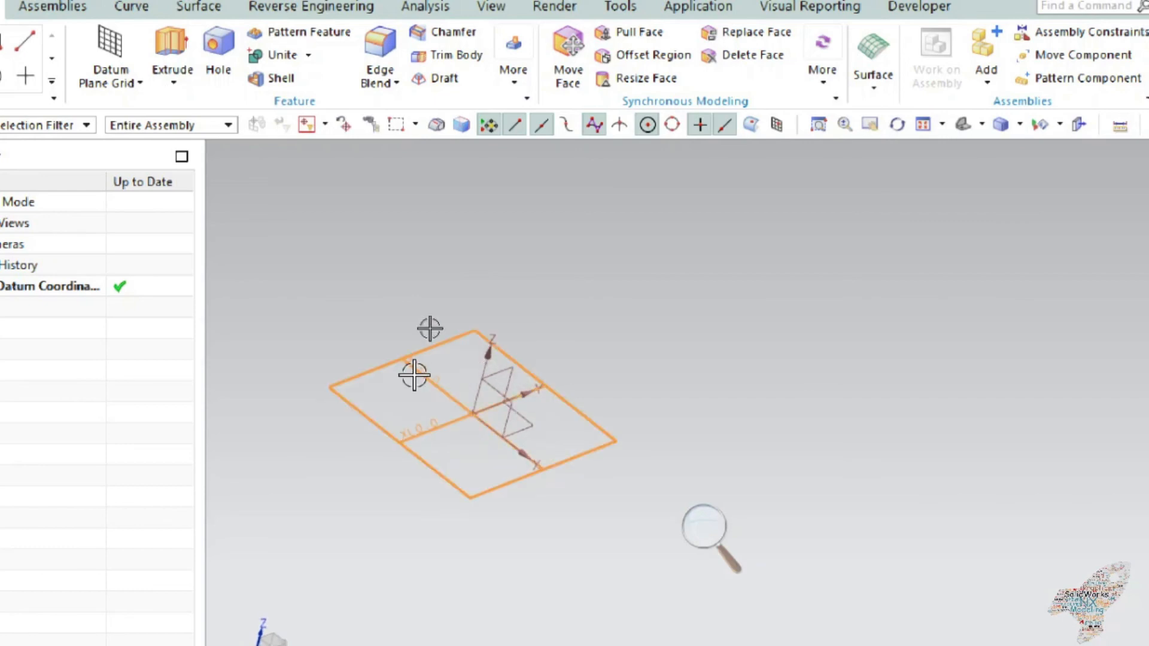
pyautogui.moveTo(392, 377); pyautogui.dragTo(403, 402, button='middle')
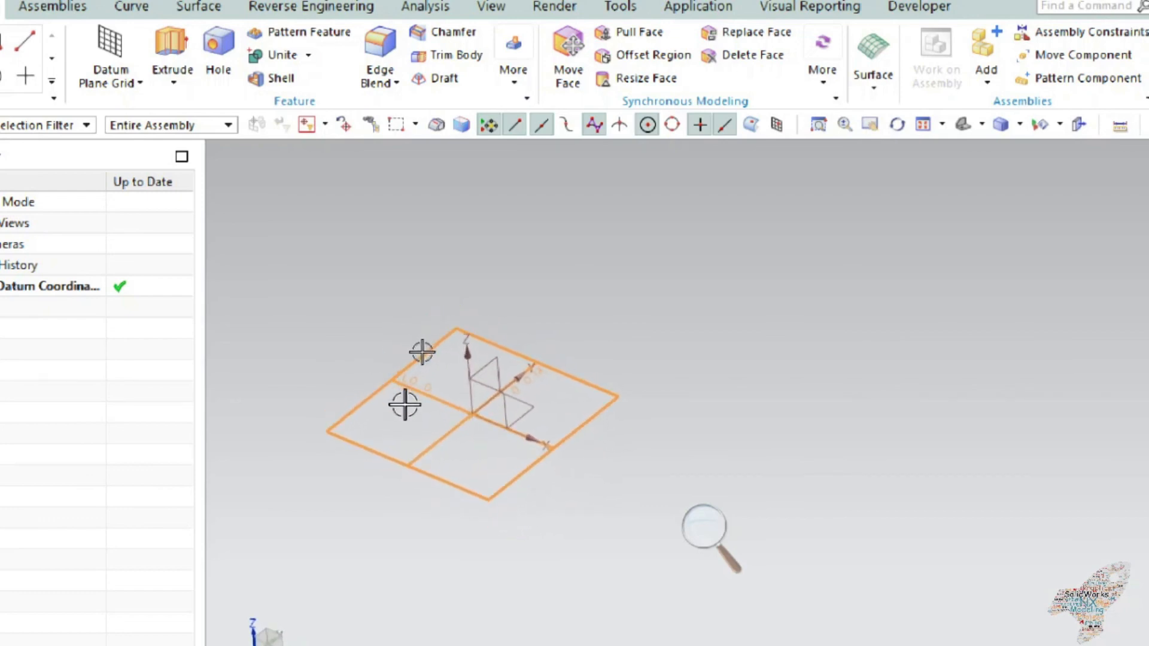
pyautogui.scroll(-2, 504, 389)
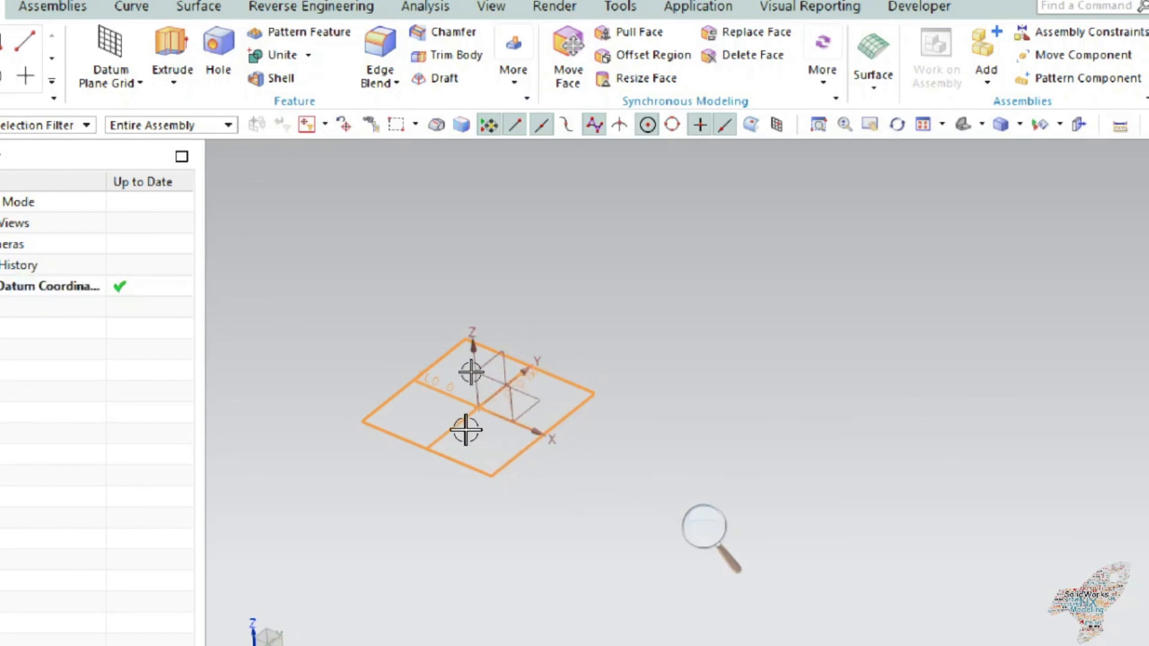
pyautogui.press('Delete')
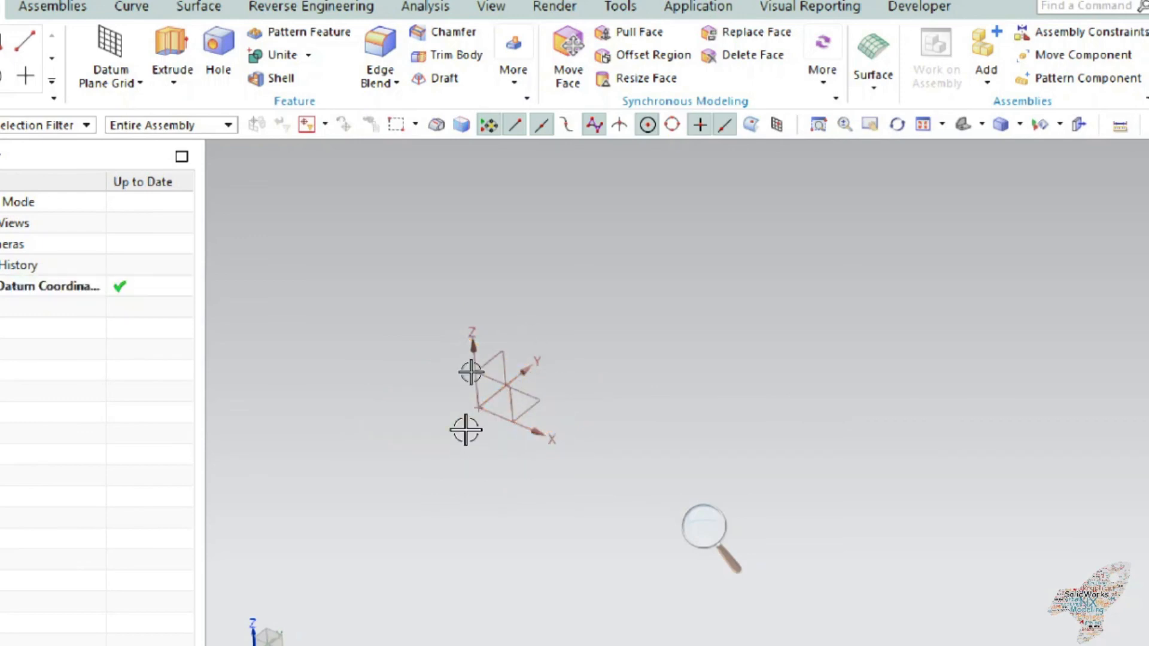
# Examine the Raster Image command's target plane, image source and orientation options, and close it without importing an image
pyautogui.click(143, 87)
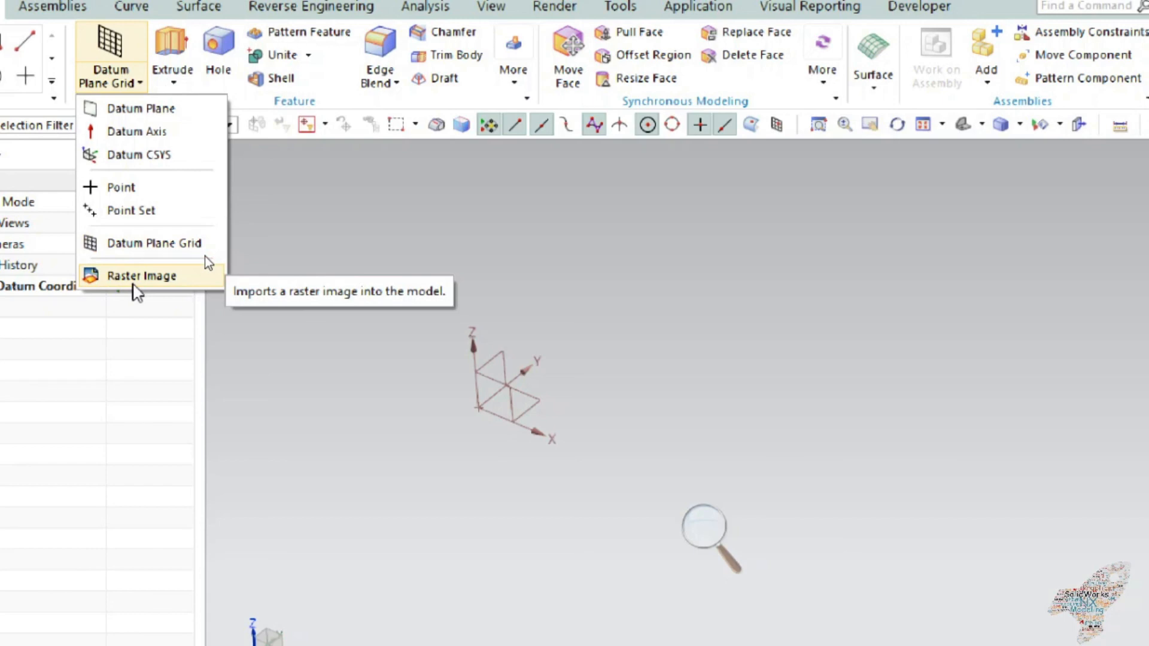
pyautogui.click(134, 285)
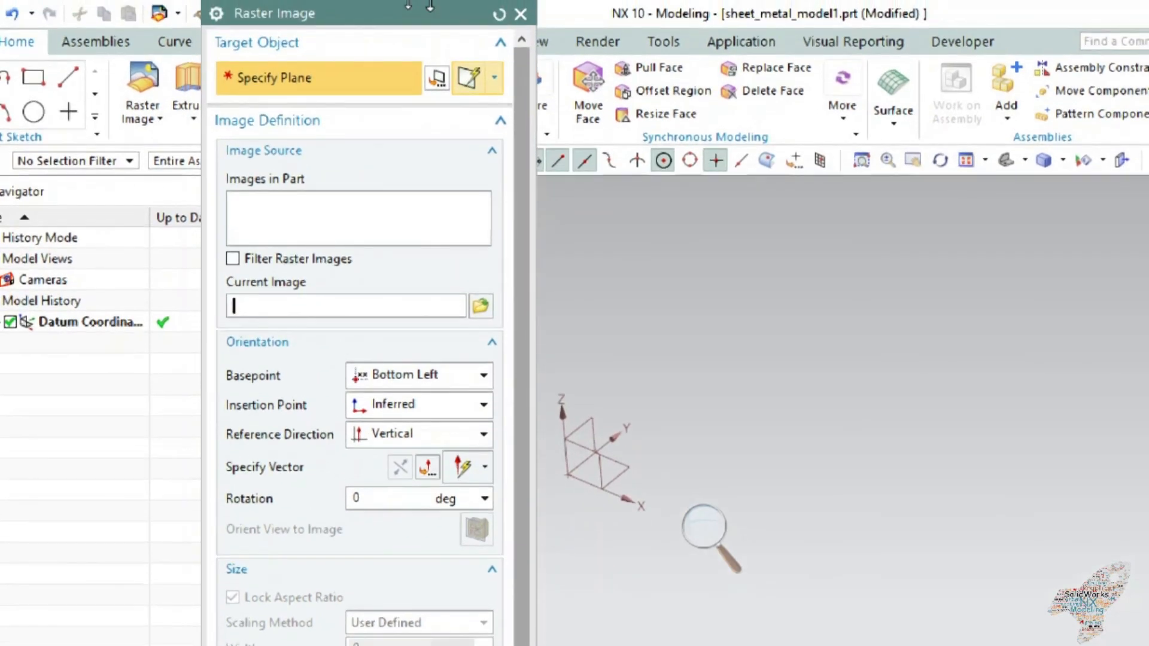
pyautogui.moveTo(430, 6); pyautogui.dragTo(410, 34)
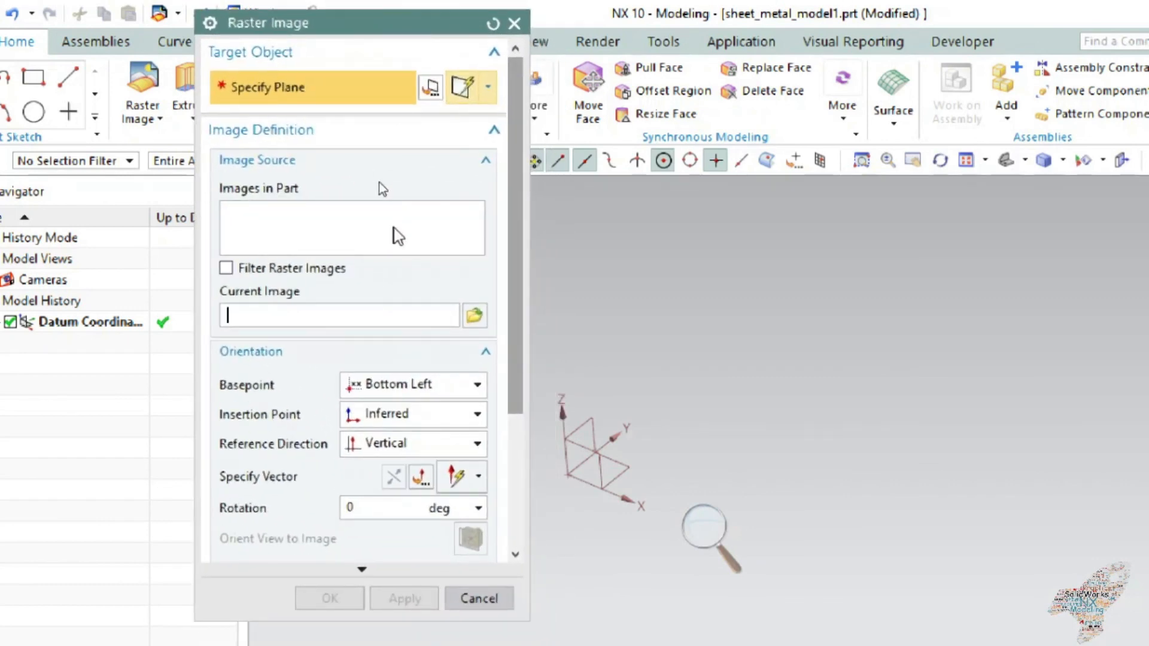
pyautogui.click(491, 598)
pyautogui.moveTo(501, 495)
pyautogui.mouseDown(button='middle')
pyautogui.moveTo(449, 483)
pyautogui.moveTo(479, 503)
pyautogui.mouseUp(button='middle')
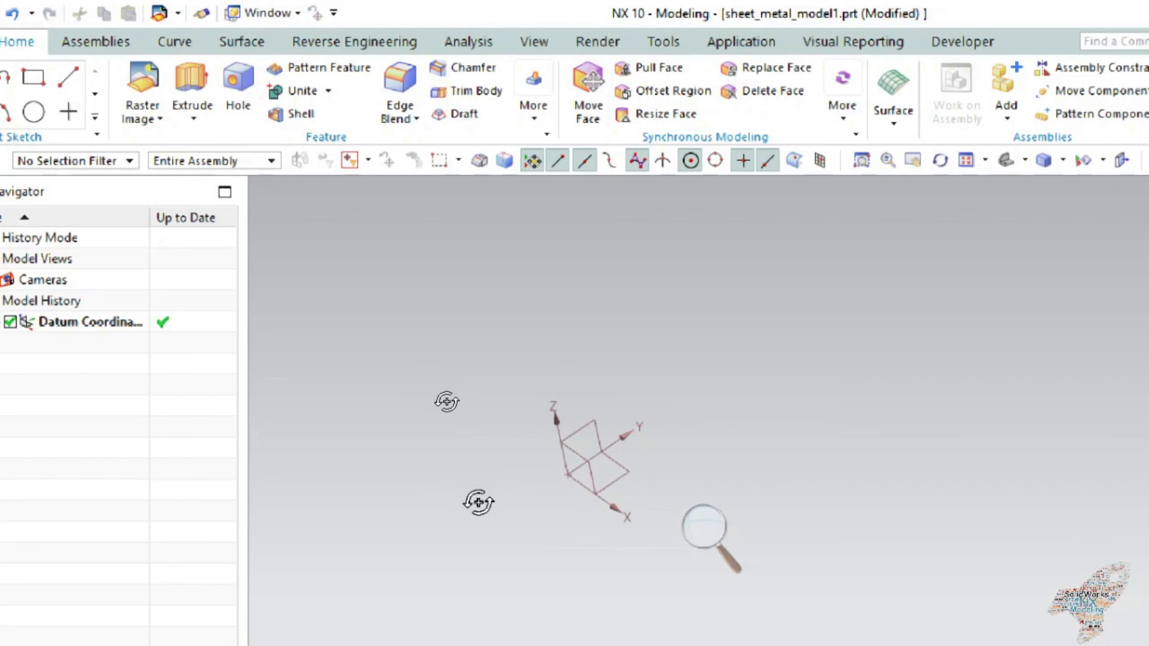